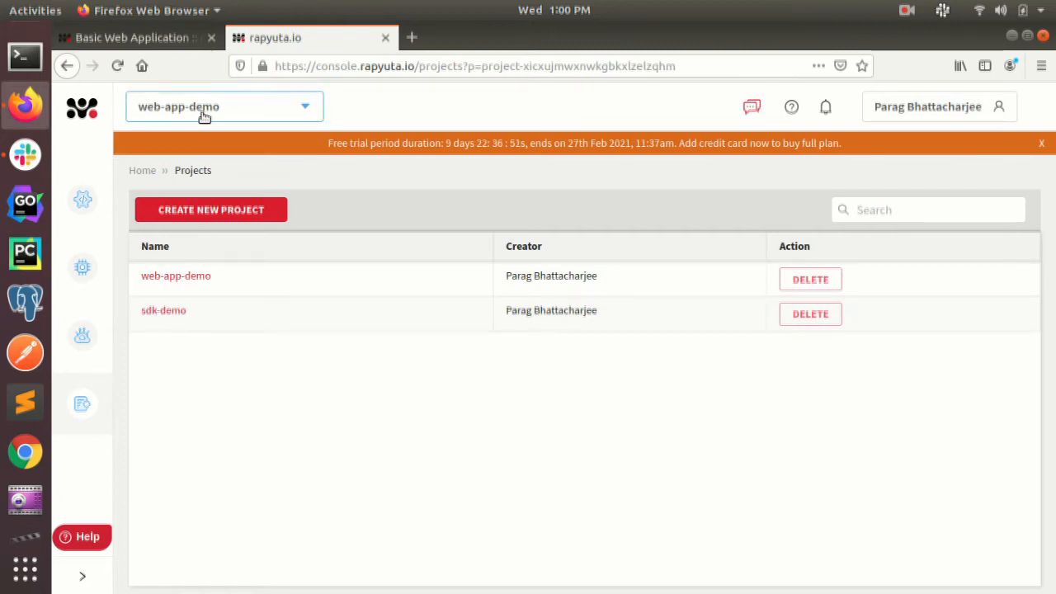
# Start a new build in the Builds section, name it web-app-build and choose the Docker build recipe
pyautogui.moveTo(83, 201)
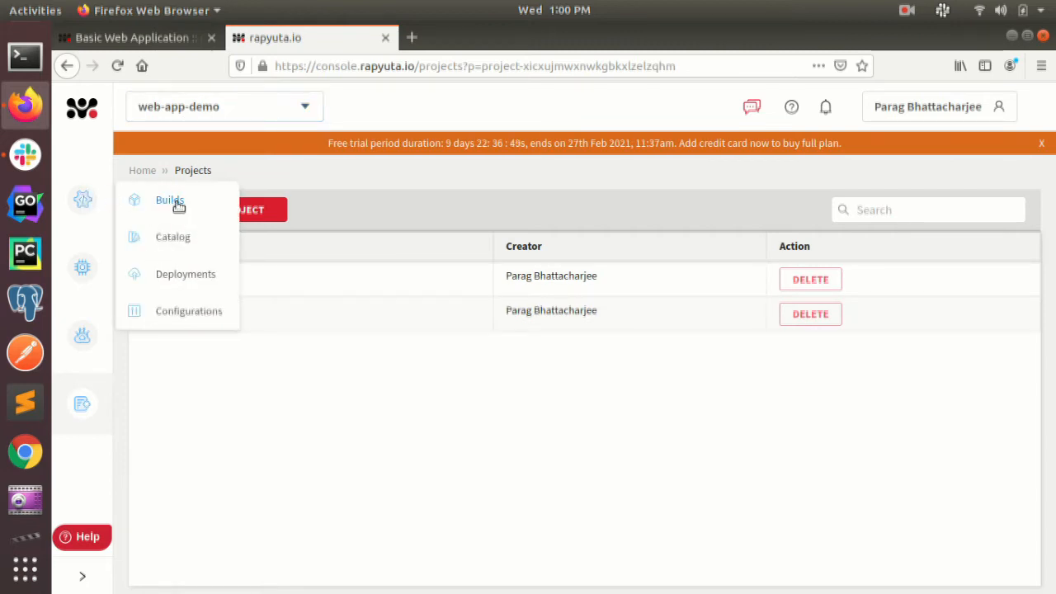
pyautogui.click(170, 200)
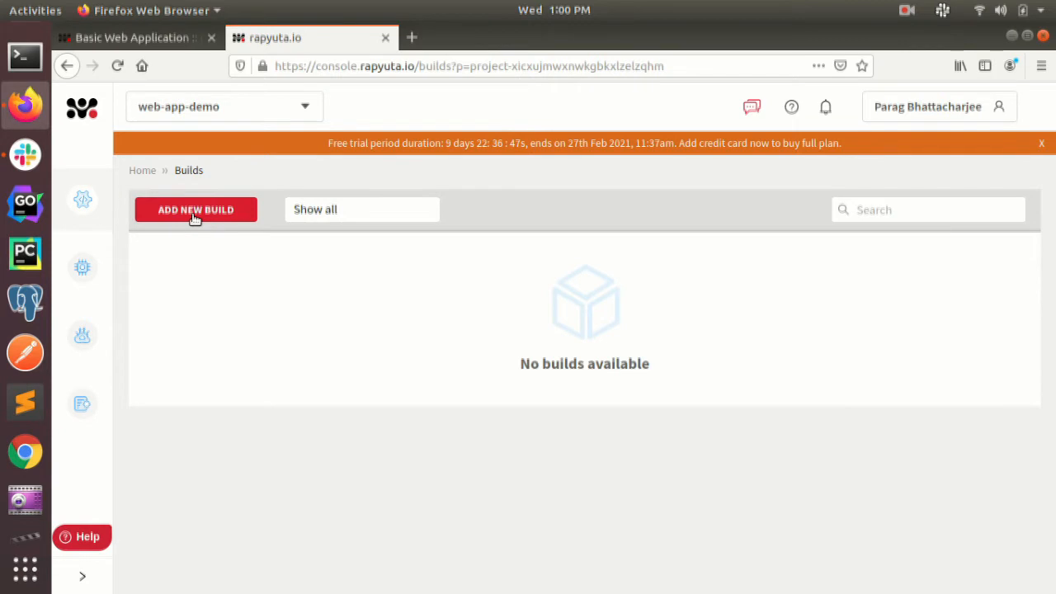
pyautogui.click(195, 211)
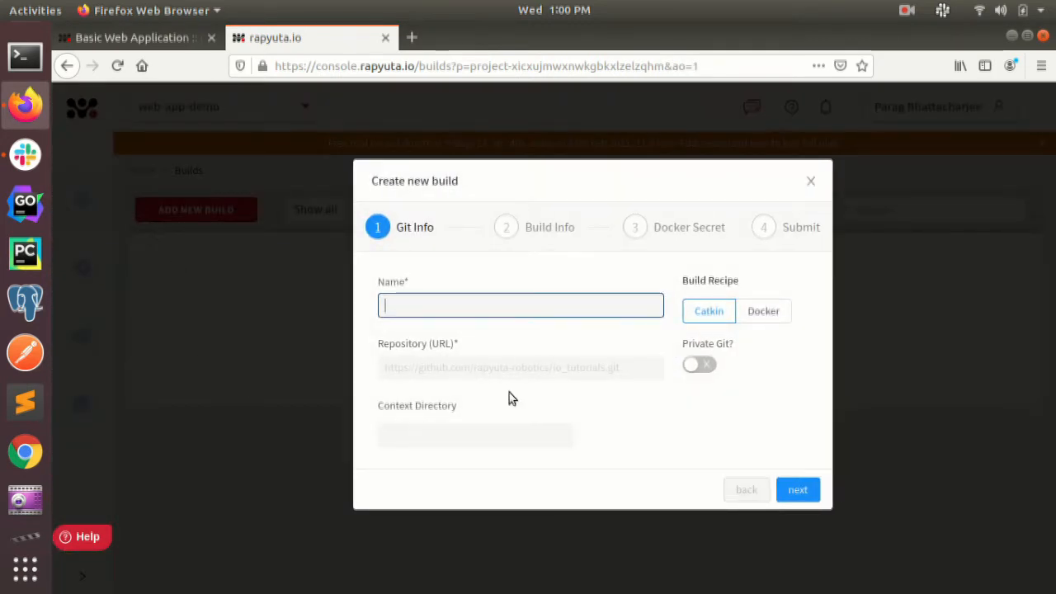
pyautogui.write('web-app-build')
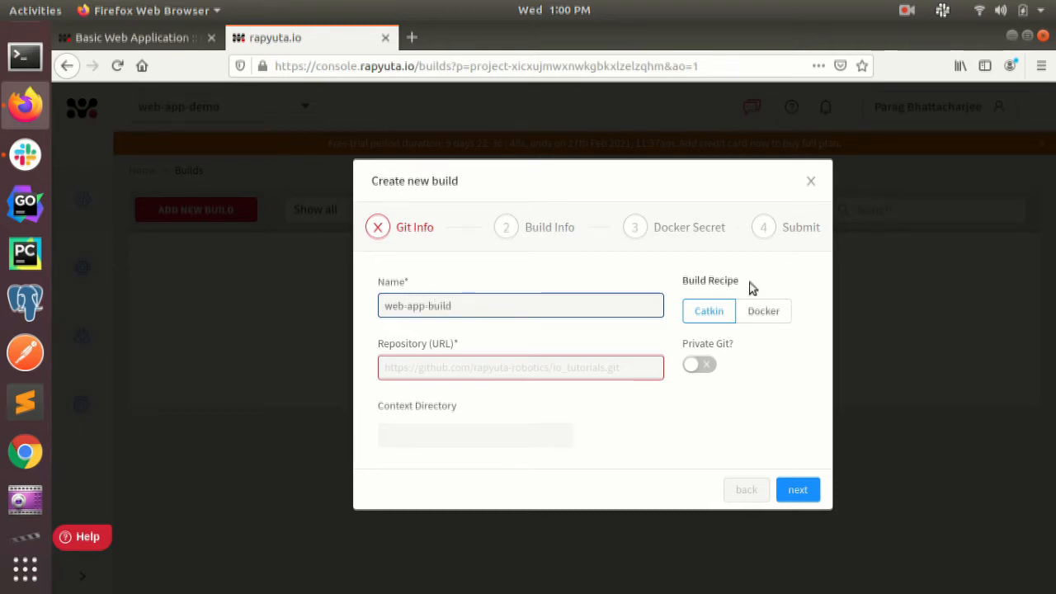
pyautogui.moveTo(746, 286); pyautogui.dragTo(685, 282)
pyautogui.click(761, 311)
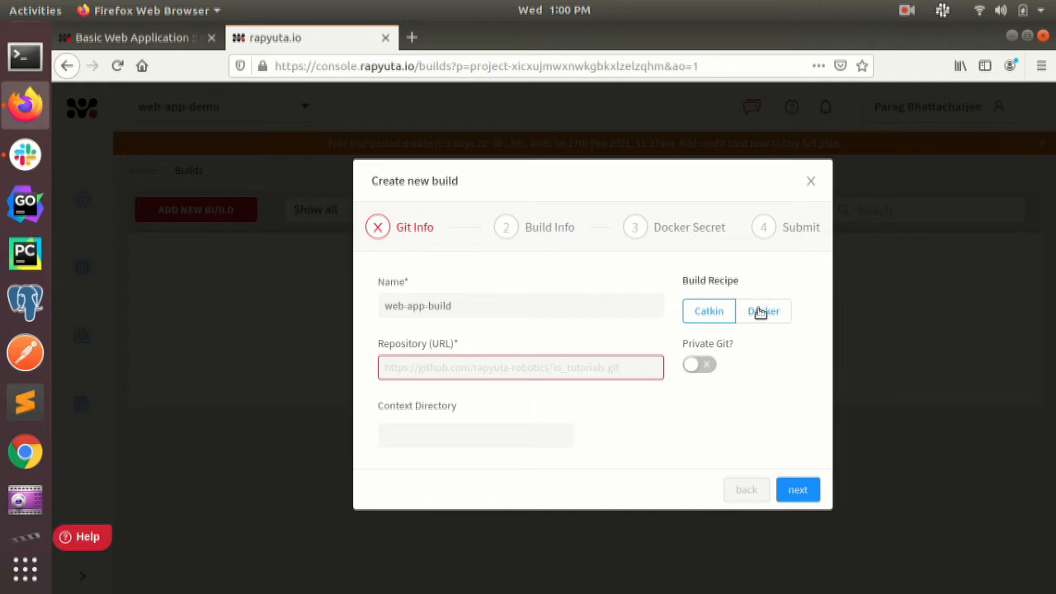
pyautogui.moveTo(462, 345); pyautogui.dragTo(369, 344)
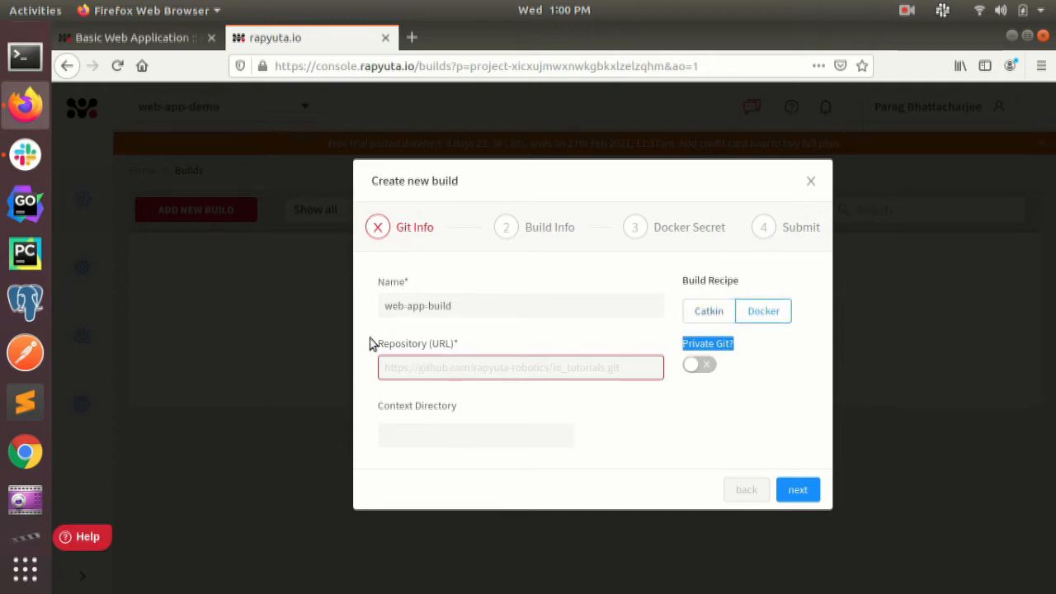
pyautogui.tripleClick(381, 347)
pyautogui.click(418, 369)
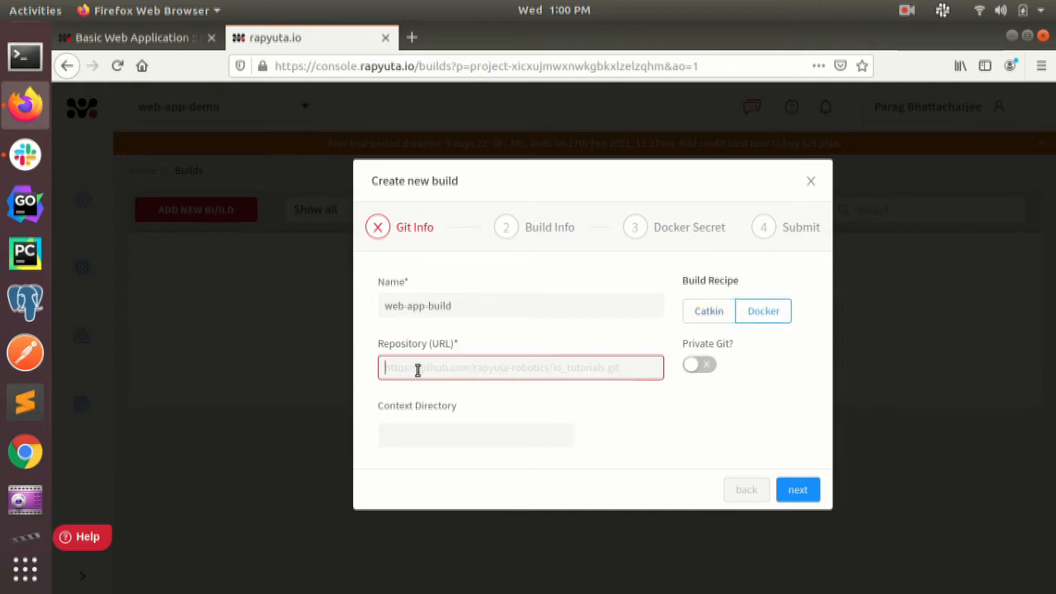
pyautogui.write('https://git')
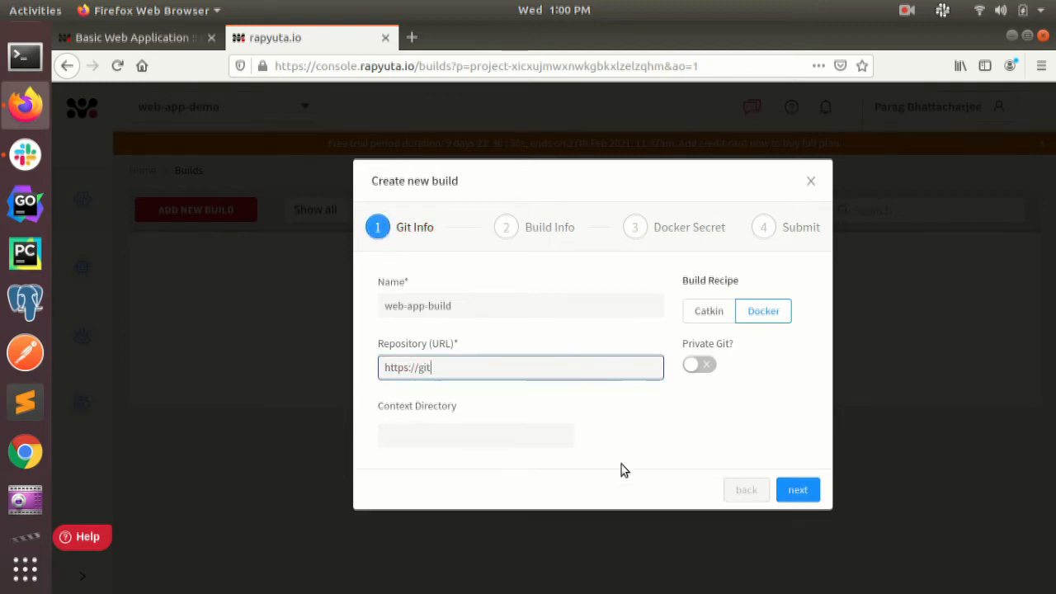
pyautogui.write('hub.com/rapyuta/io_')
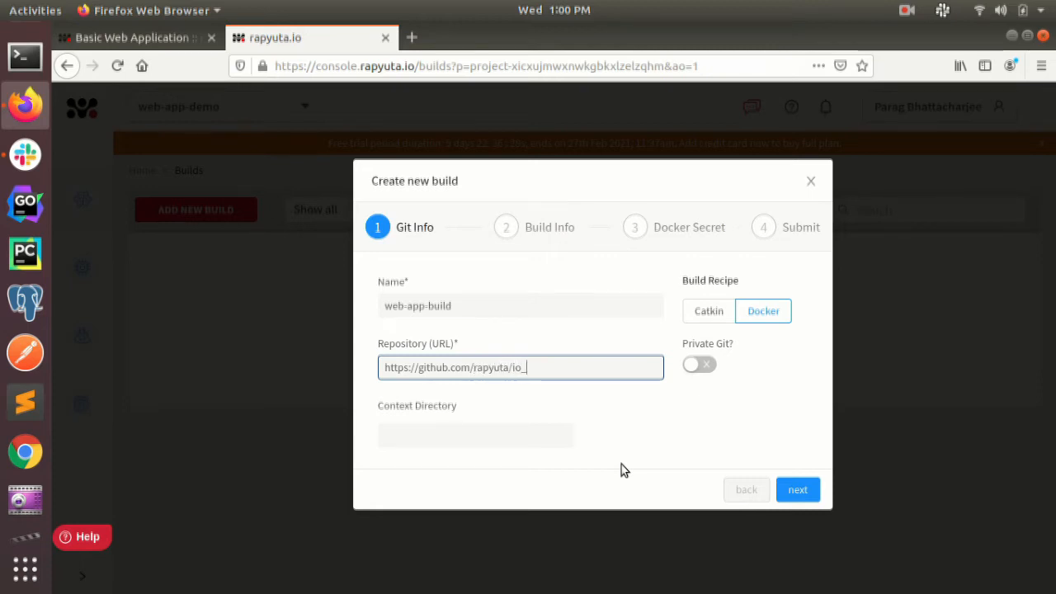
pyautogui.write('tutorials')
# Set the build's context directory to flask_helloworld
pyautogui.click(470, 440)
pyautogui.moveTo(458, 405); pyautogui.dragTo(373, 408)
pyautogui.click(376, 410)
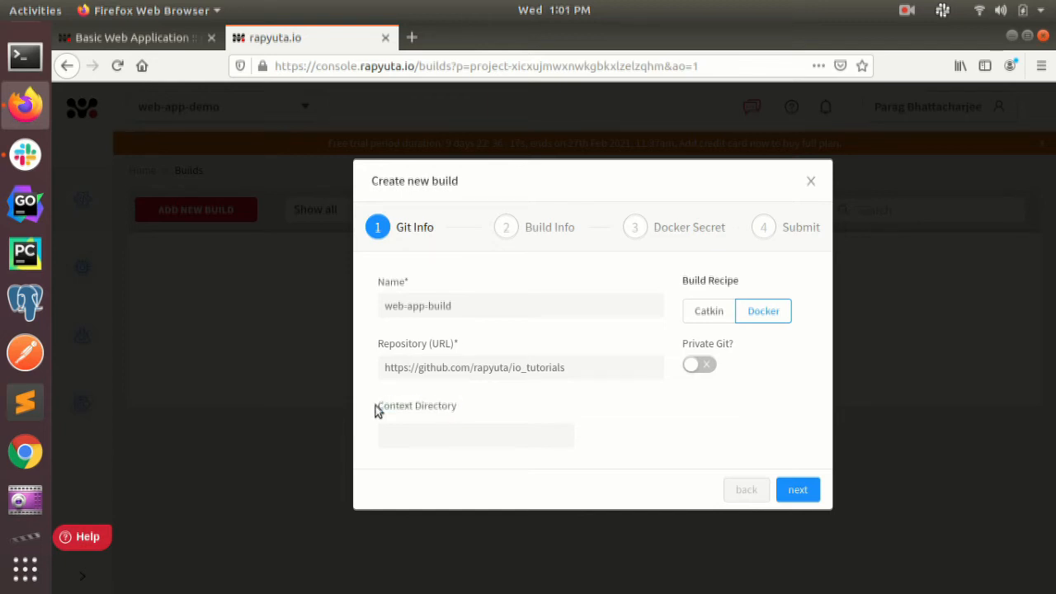
pyautogui.tripleClick(380, 411)
pyautogui.click(390, 432)
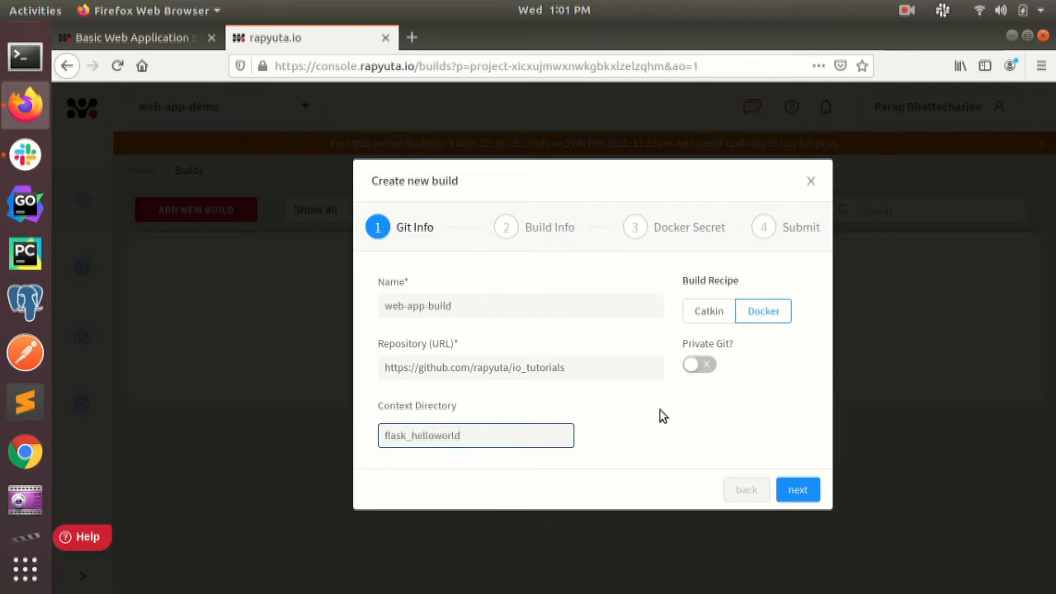
# Submit the build, keeping the amd64 architecture, the default Dockerfile path and no Docker pull or push secret
pyautogui.click(798, 492)
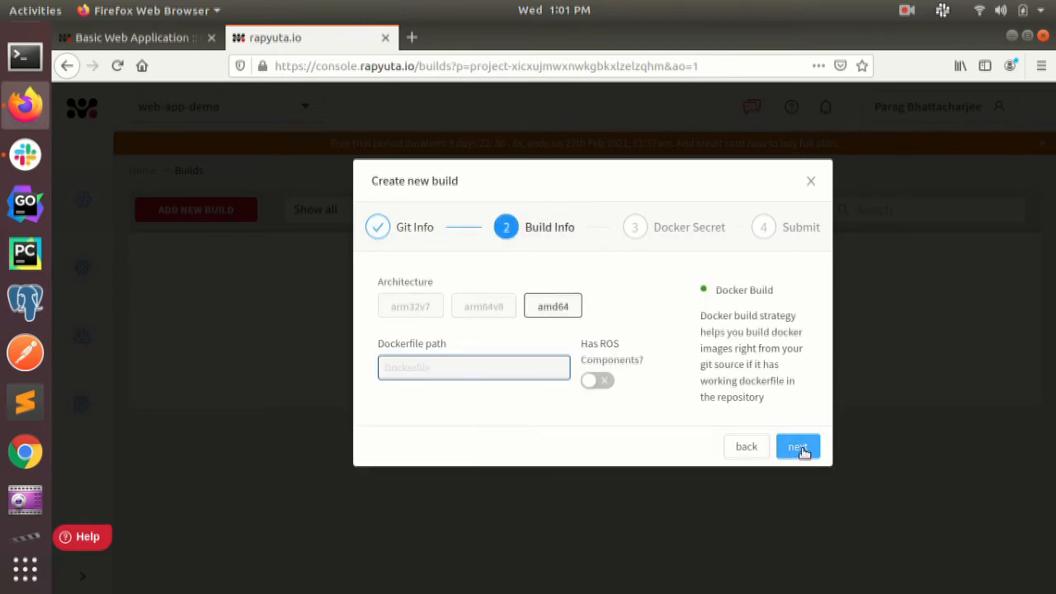
pyautogui.click(798, 447)
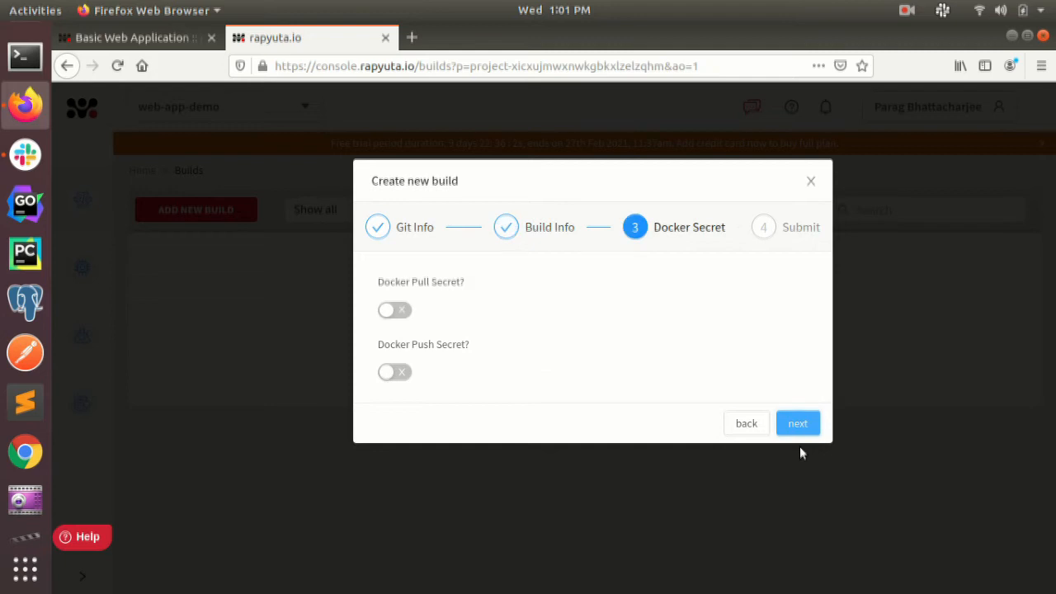
pyautogui.click(798, 425)
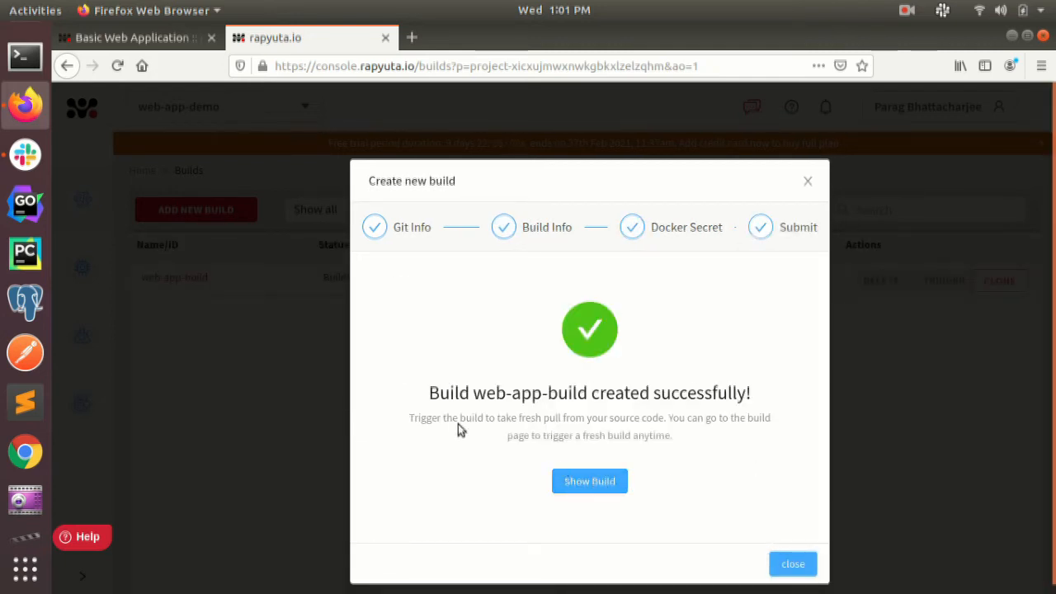
# Show the new build in the builds list and examine its status
pyautogui.moveTo(426, 394); pyautogui.dragTo(767, 401)
pyautogui.click(589, 482)
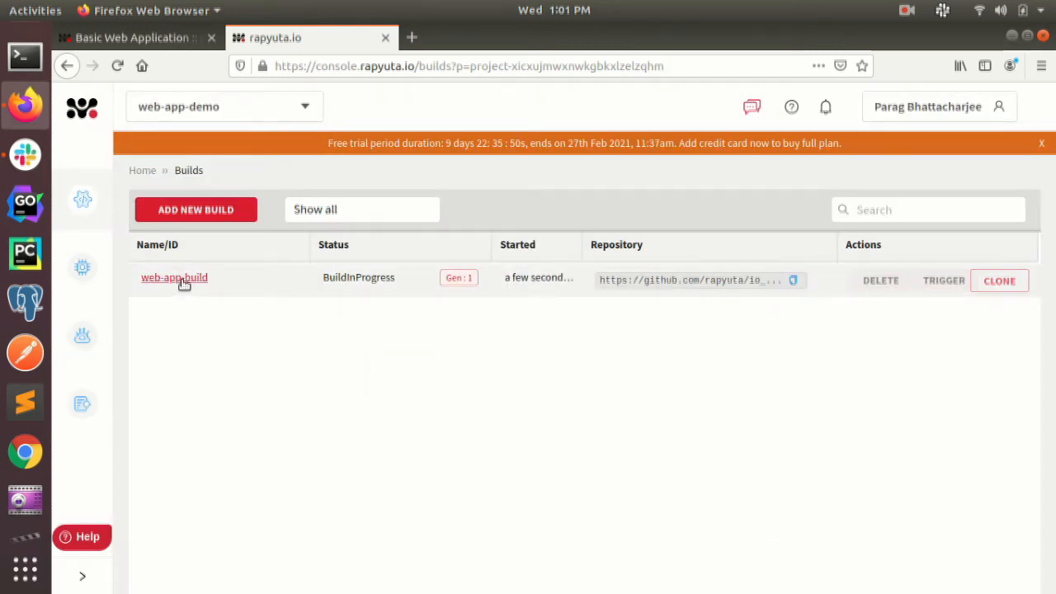
pyautogui.moveTo(323, 279); pyautogui.dragTo(363, 279)
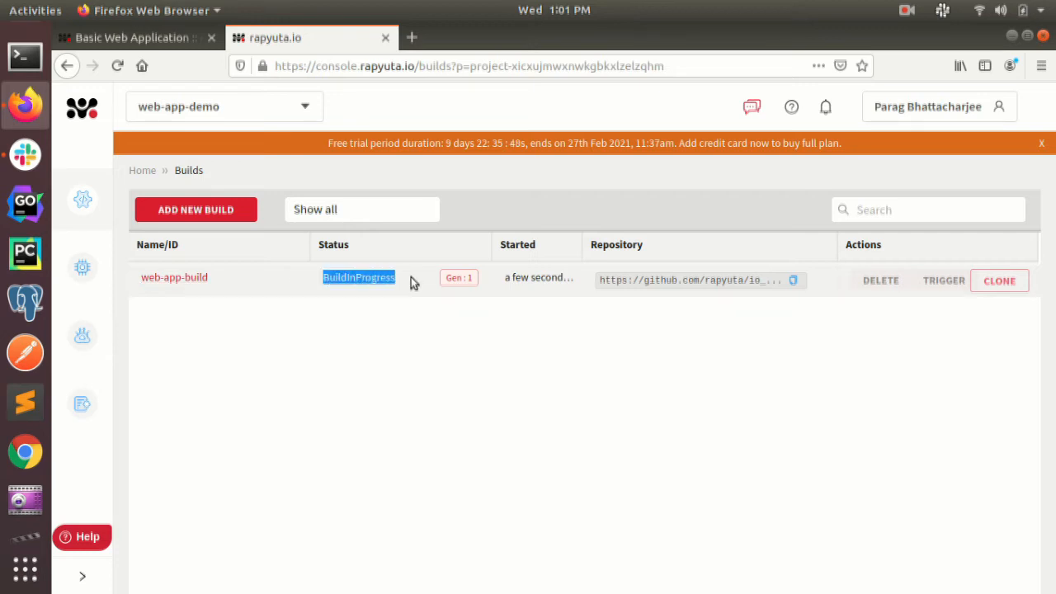
pyautogui.click(381, 341)
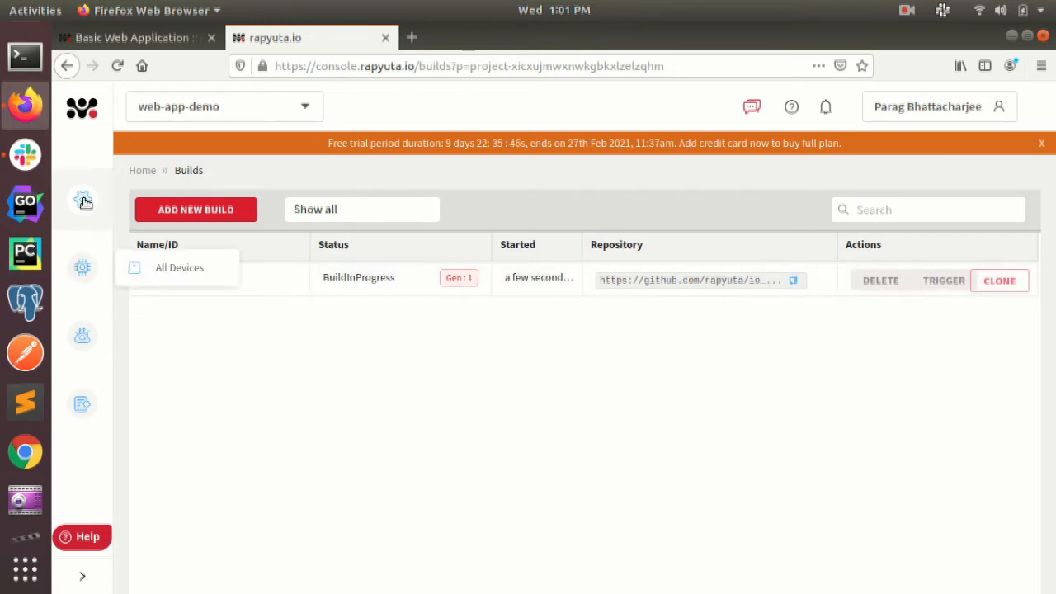
# Start a new package from the Catalog and name it web-app-package
pyautogui.moveTo(83, 201)
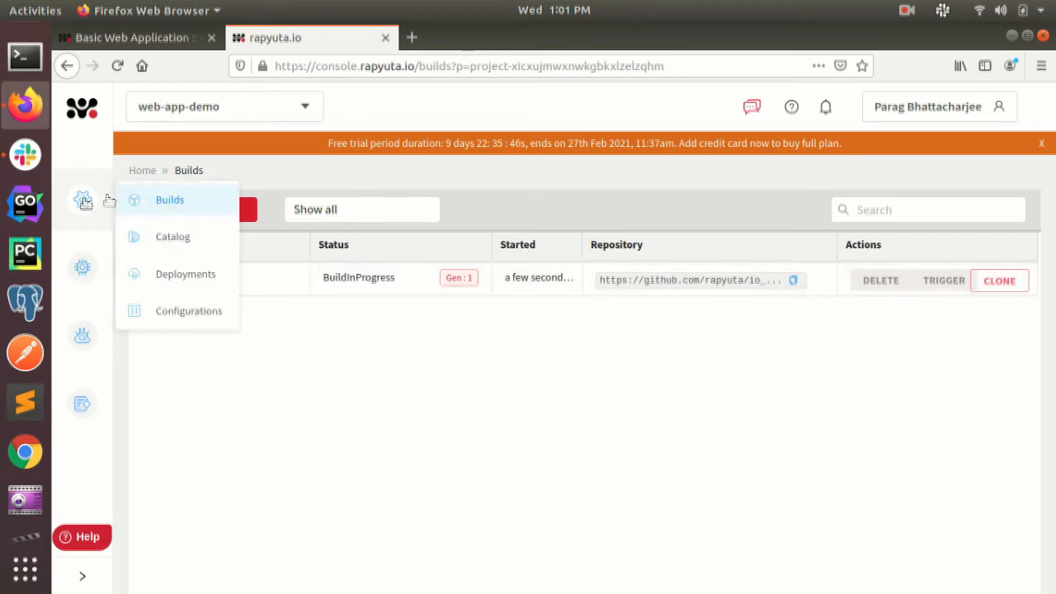
pyautogui.click(183, 240)
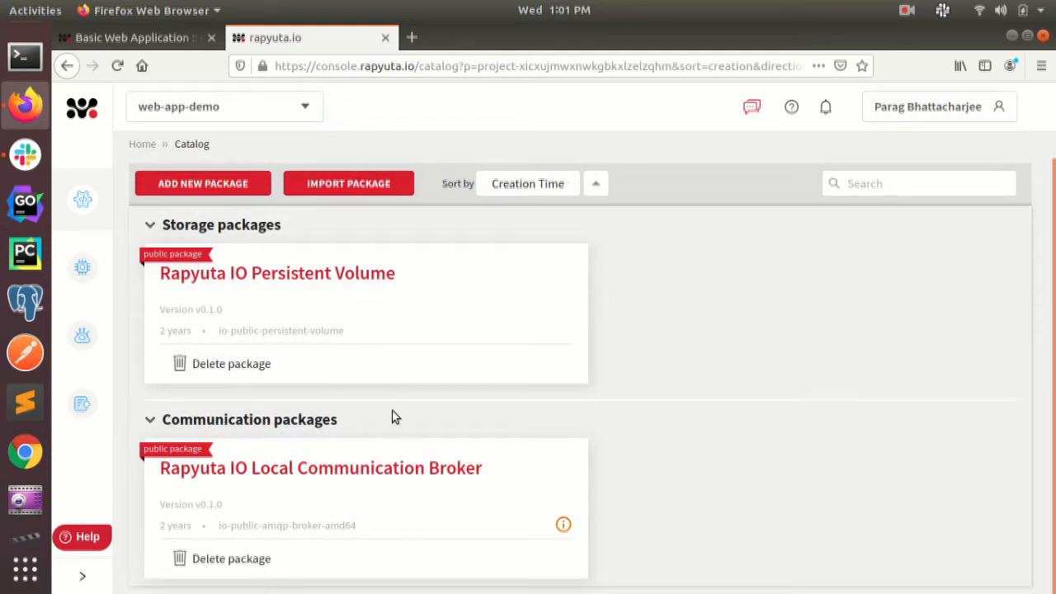
pyautogui.click(204, 211)
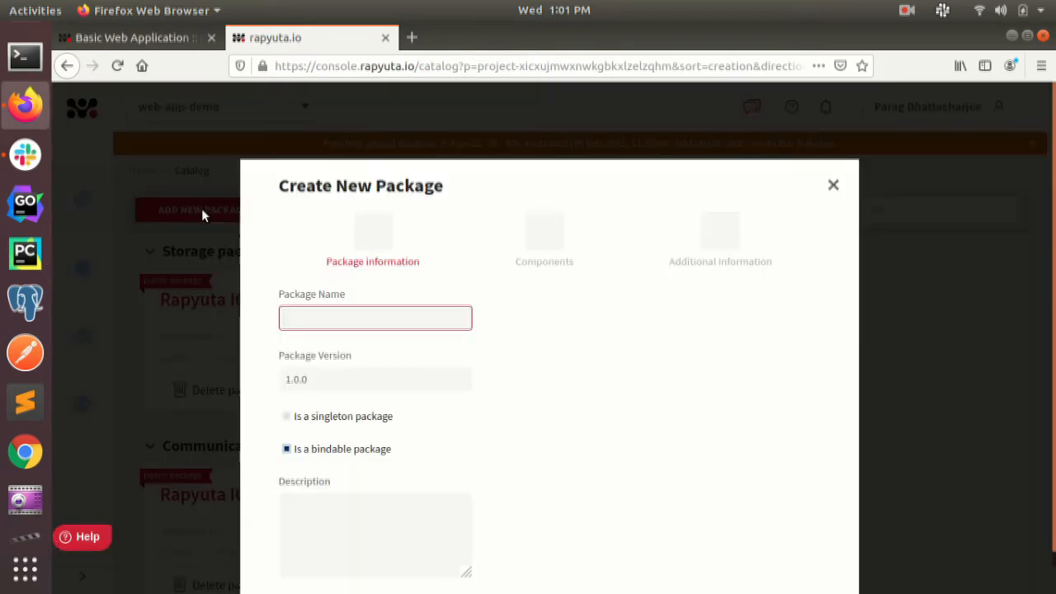
pyautogui.moveTo(348, 293); pyautogui.dragTo(269, 295)
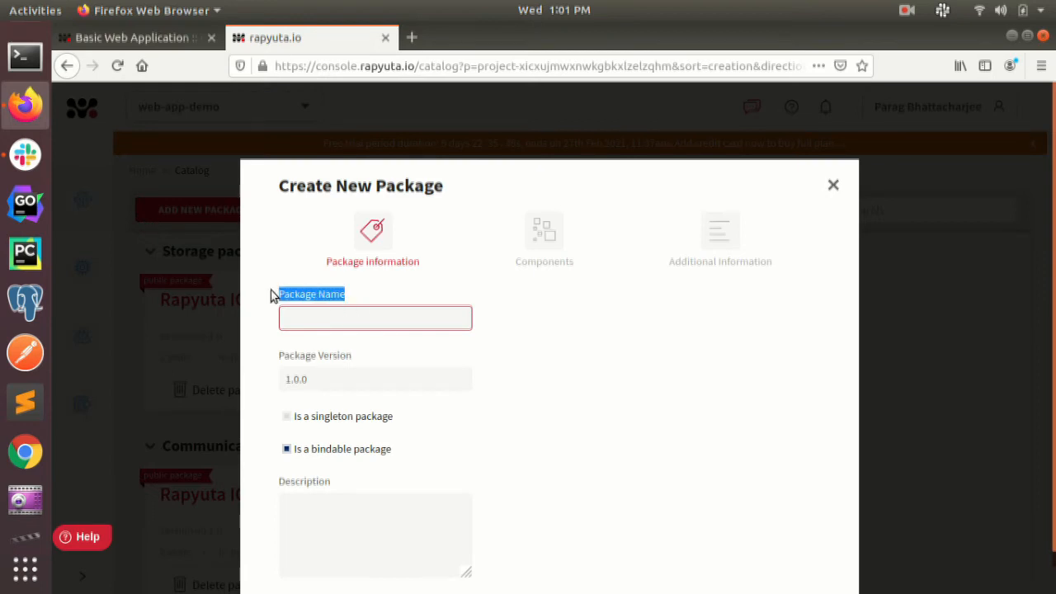
pyautogui.click(306, 316)
pyautogui.write('web')
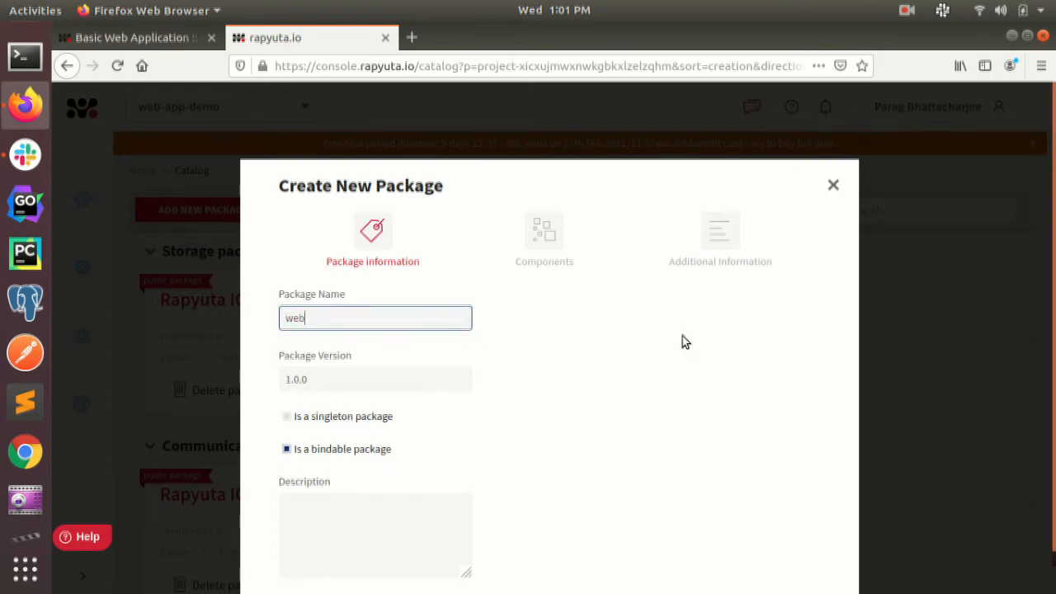
pyautogui.write('-app-package')
# Keep package version 1.0.0, describe the package as "package to deploy flask hello world app" and continue to its components
pyautogui.moveTo(355, 356); pyautogui.dragTo(277, 351)
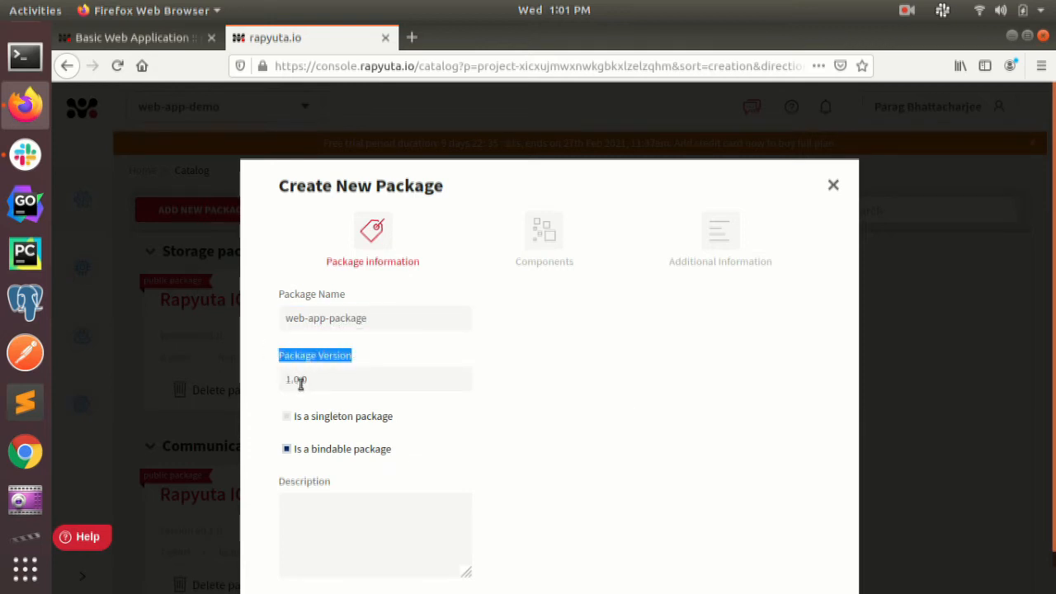
pyautogui.click(295, 516)
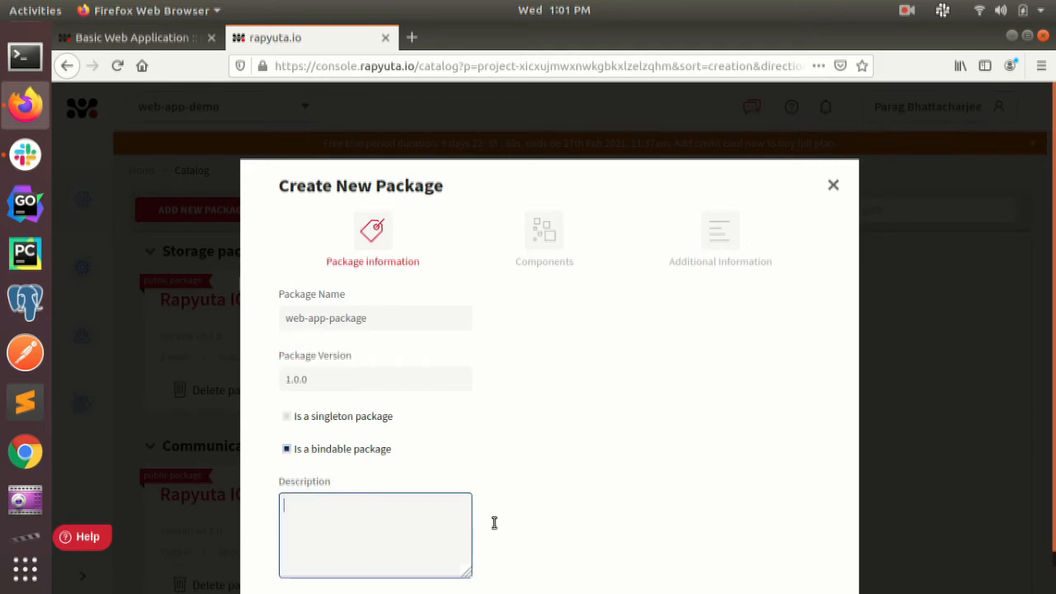
pyautogui.write('package to deploy flask')
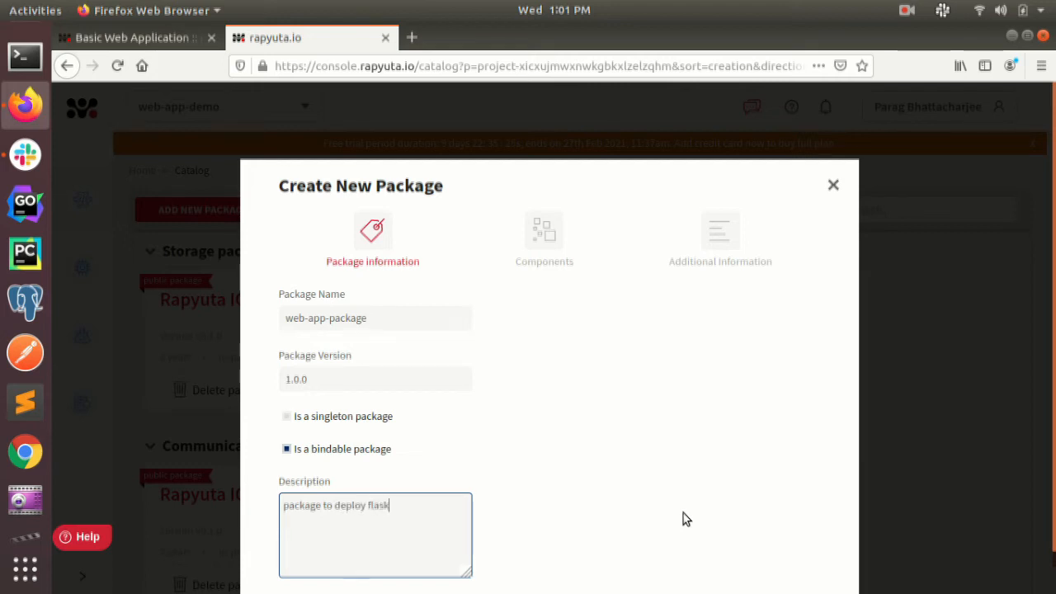
pyautogui.write(' hello world app')
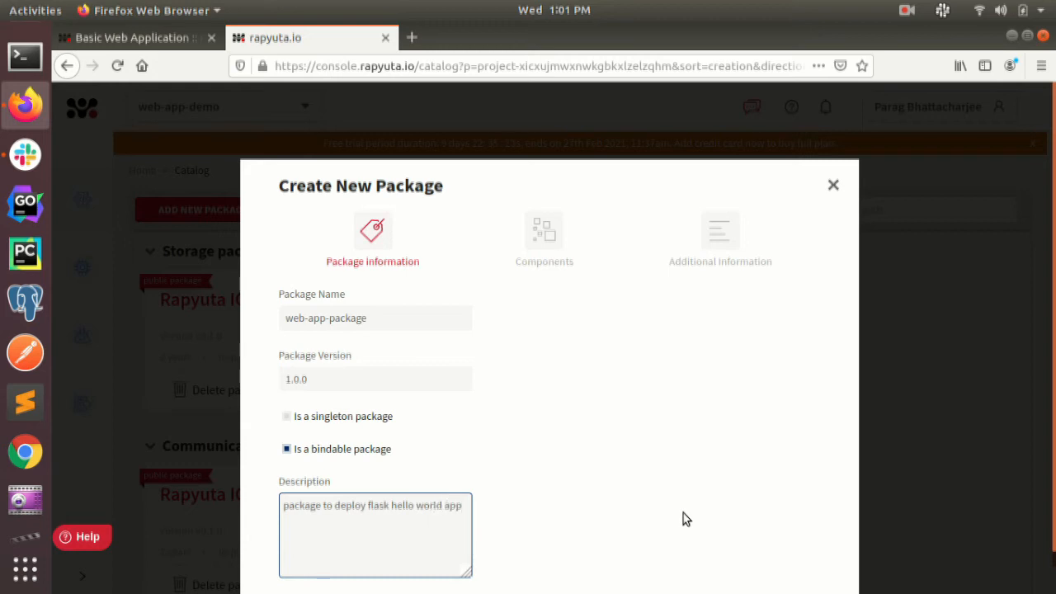
pyautogui.scroll(-1, 702, 463)
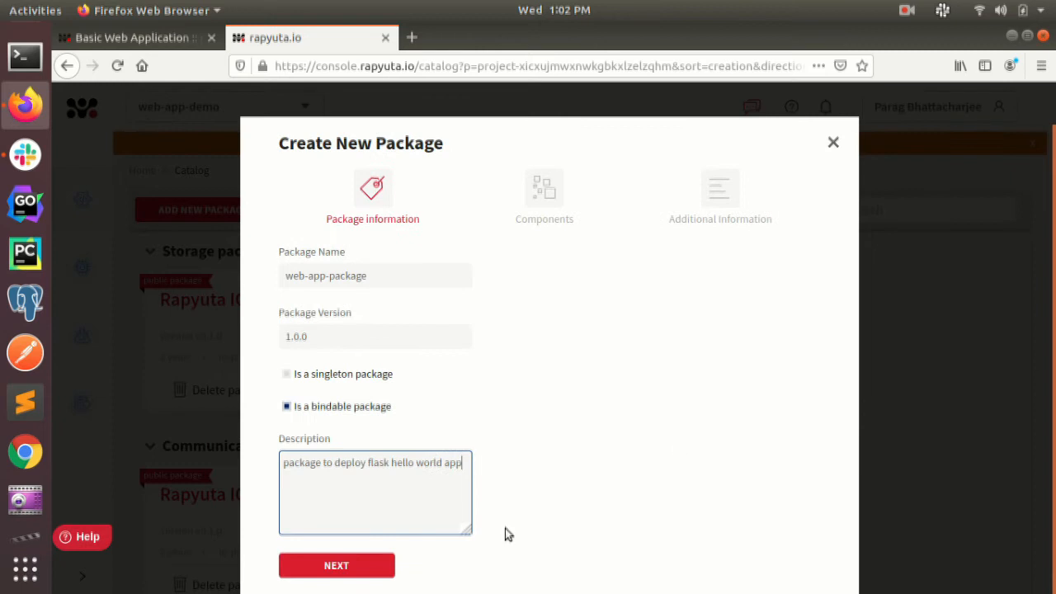
pyautogui.click(338, 567)
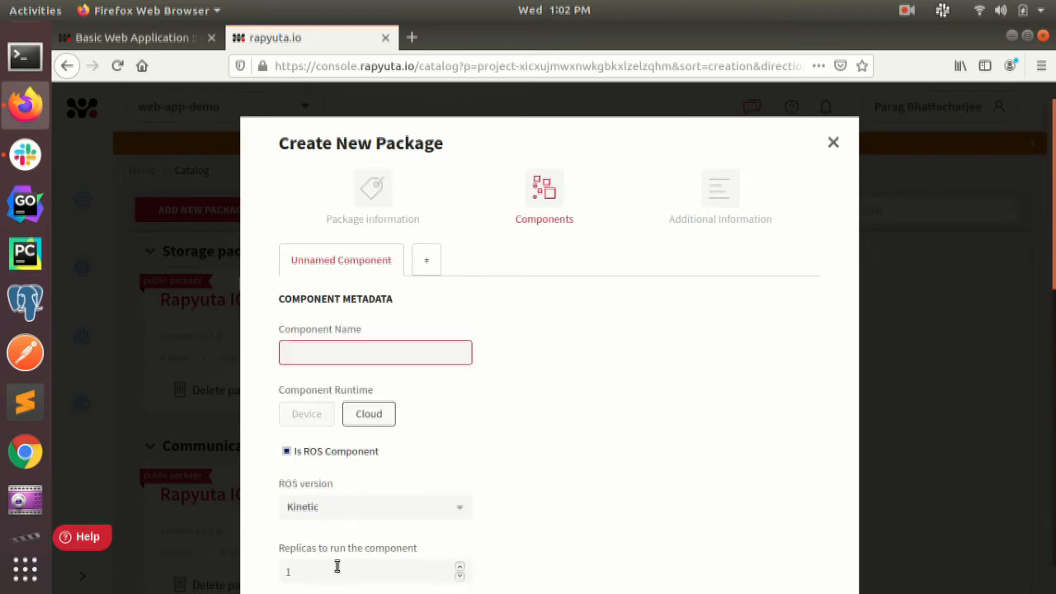
# Name the package's component web-app-component
pyautogui.moveTo(393, 299); pyautogui.dragTo(280, 301)
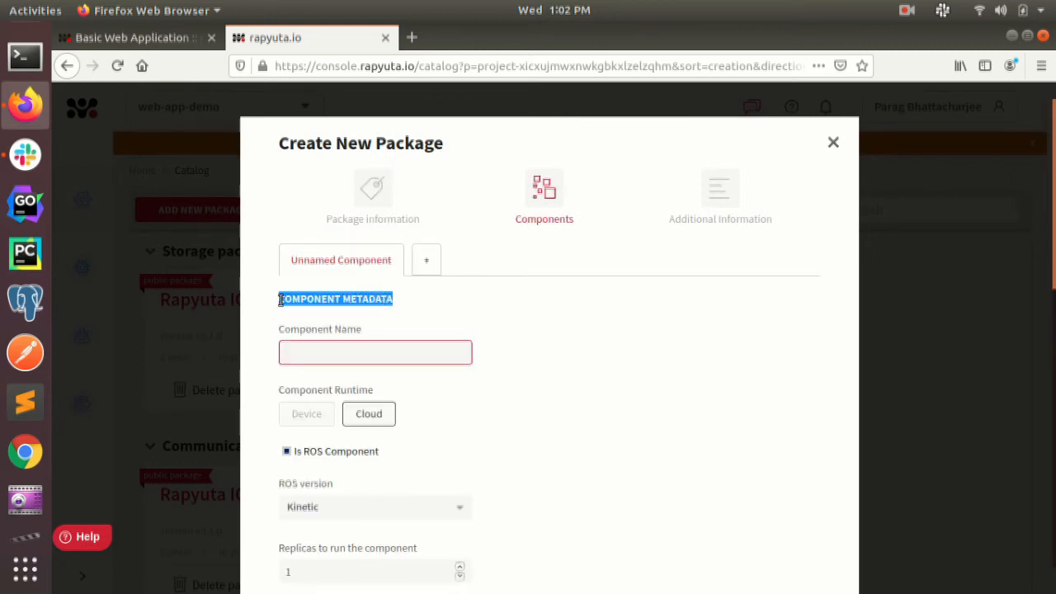
pyautogui.moveTo(369, 331); pyautogui.dragTo(273, 331)
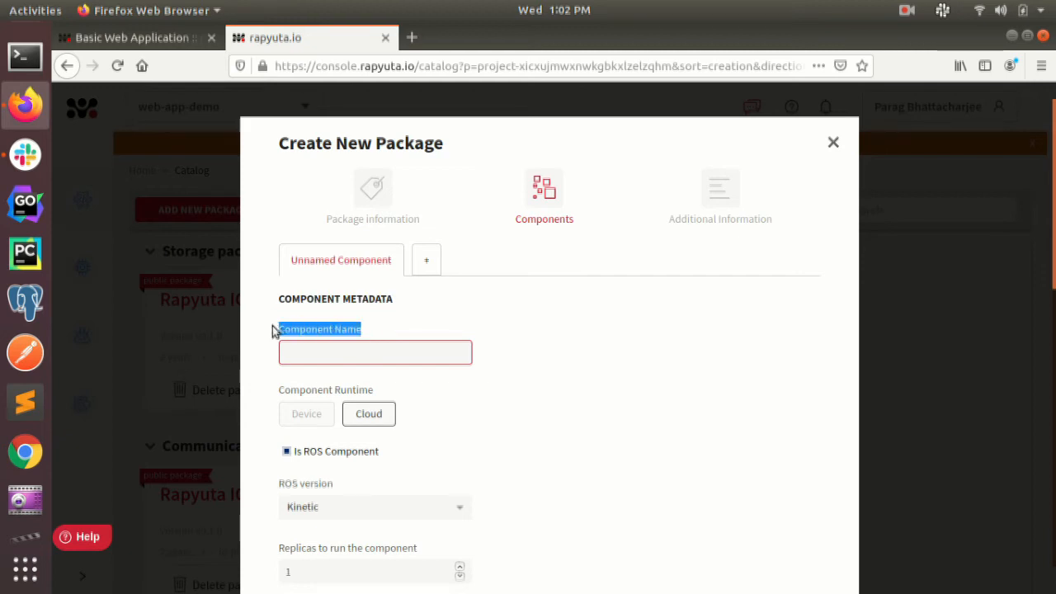
pyautogui.click(308, 347)
pyautogui.write('web')
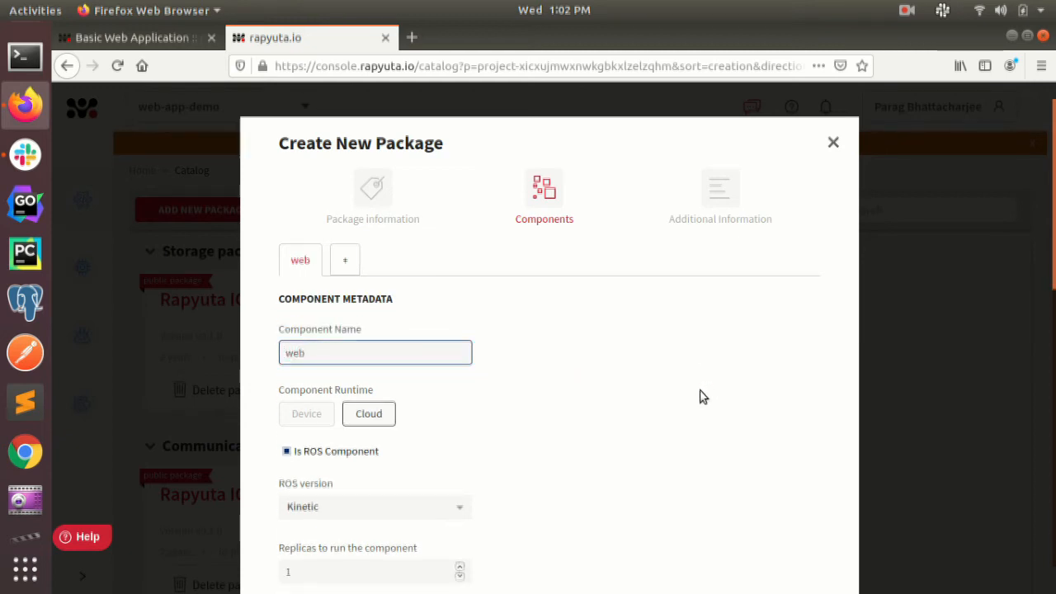
pyautogui.write('-app-component')
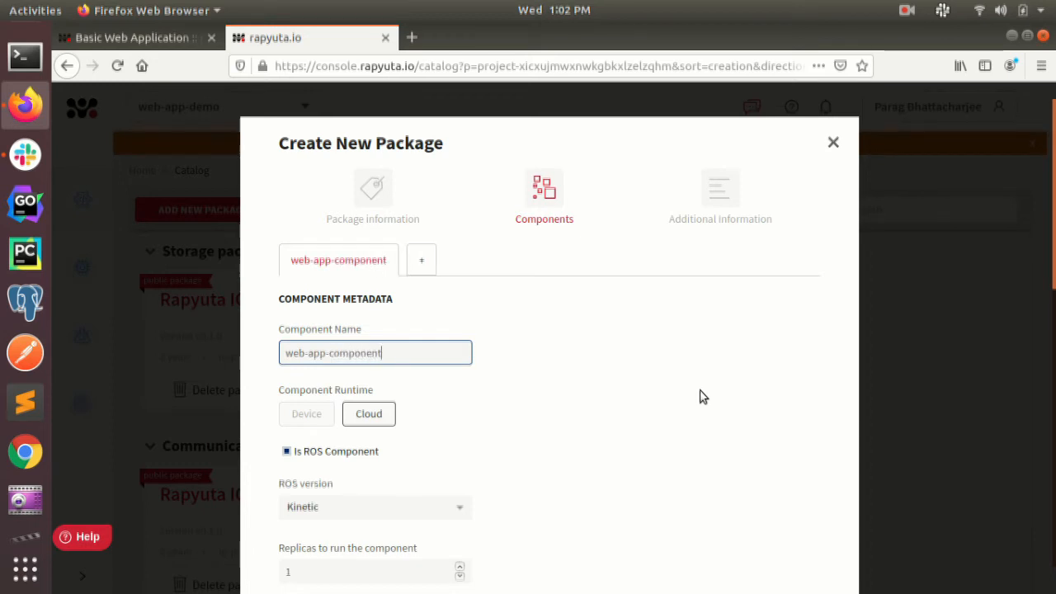
# Choose the Cloud runtime for the component and turn off its ROS component option
pyautogui.moveTo(381, 383); pyautogui.dragTo(267, 384)
pyautogui.click(365, 412)
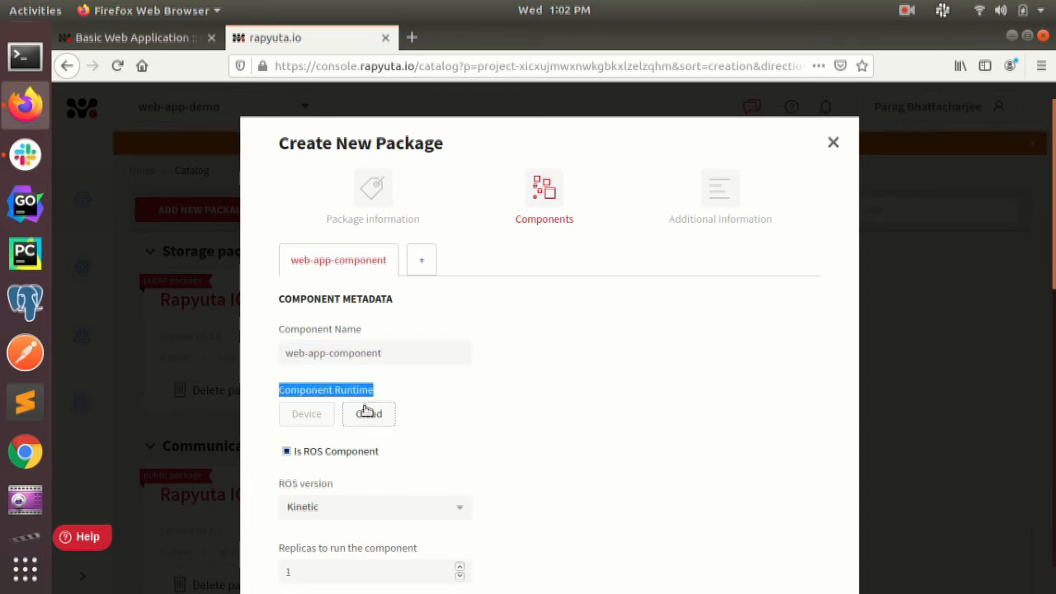
pyautogui.scroll(-2, 369, 412)
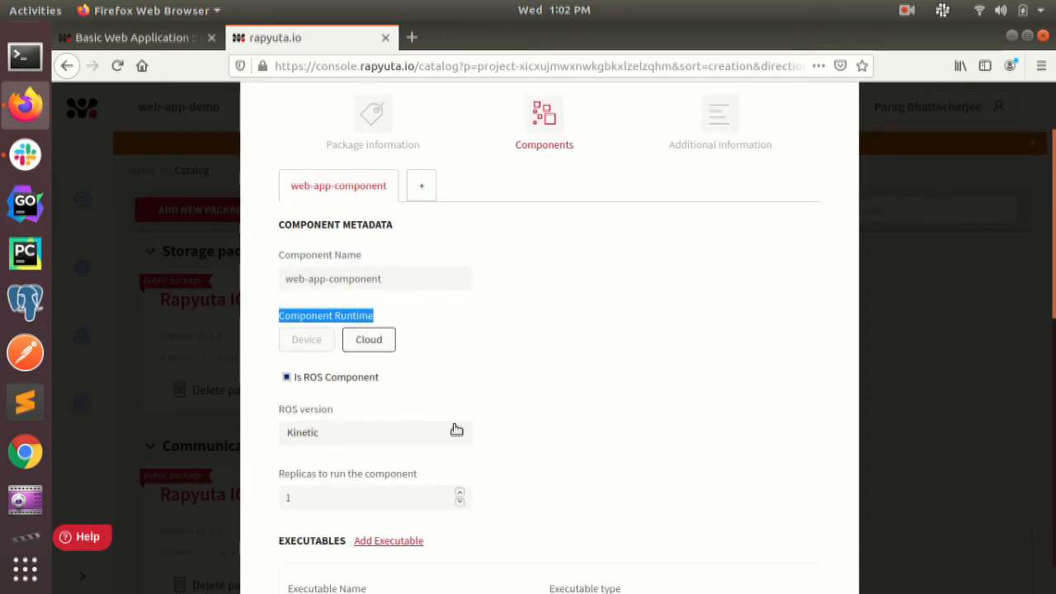
pyautogui.click(288, 369)
pyautogui.moveTo(417, 397); pyautogui.dragTo(307, 398)
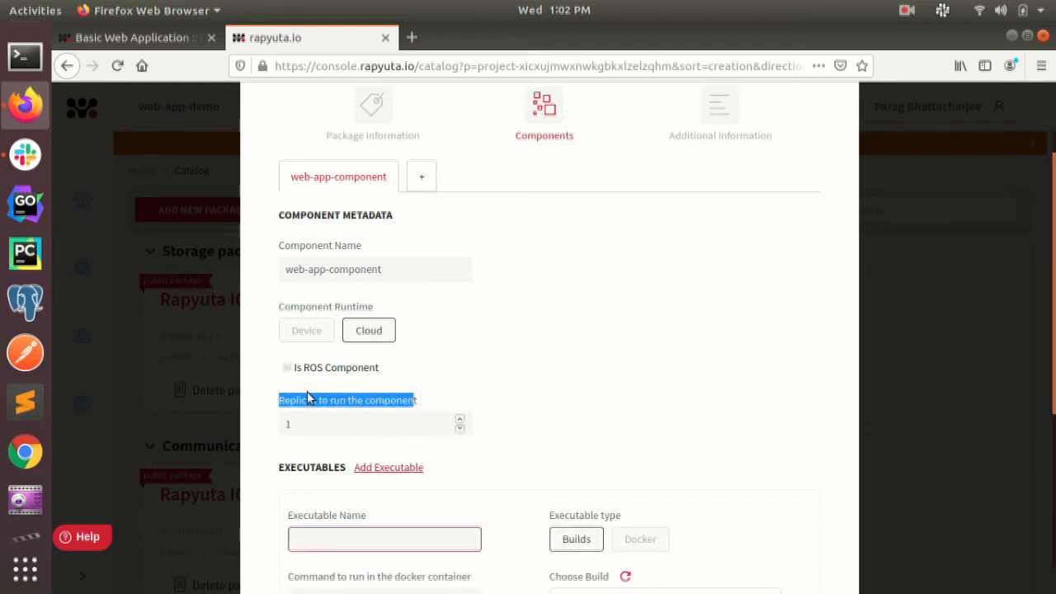
# Name the component's executable webAppExecutable
pyautogui.scroll(-2, 603, 401)
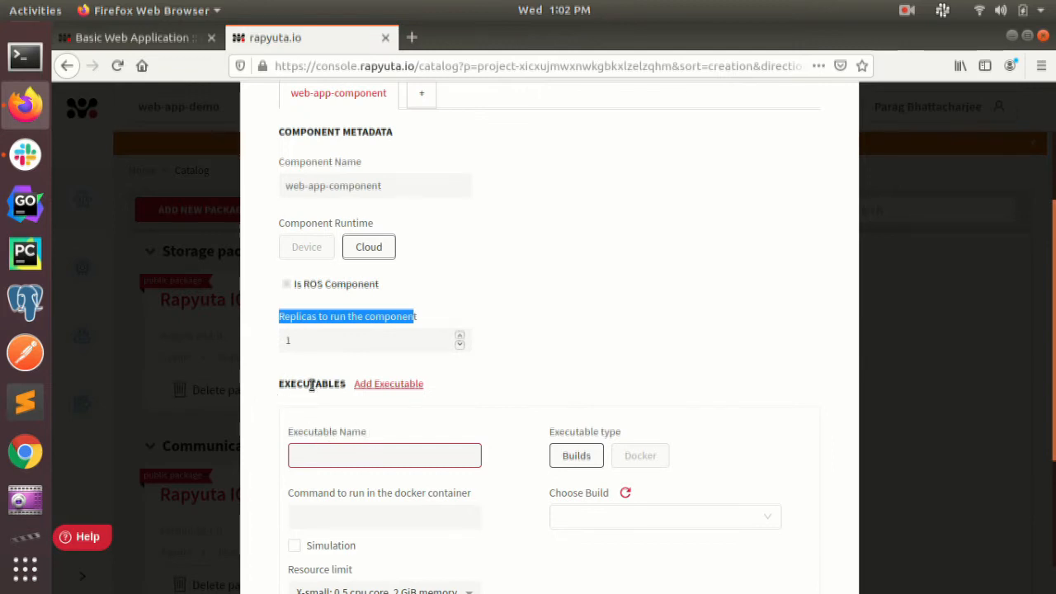
pyautogui.tripleClick(340, 427)
pyautogui.click(318, 456)
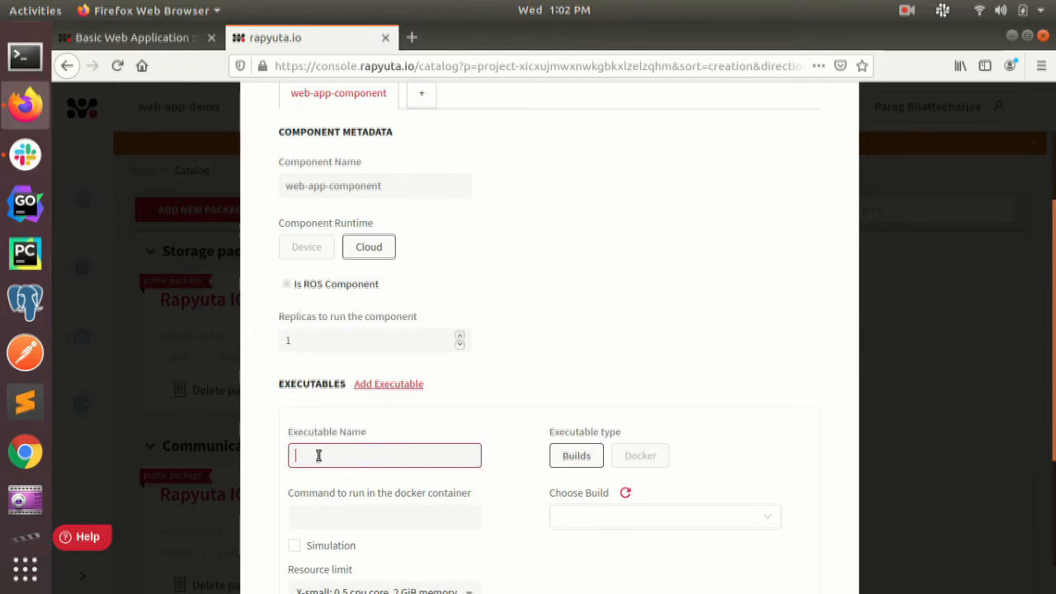
pyautogui.write('webAppExecutable')
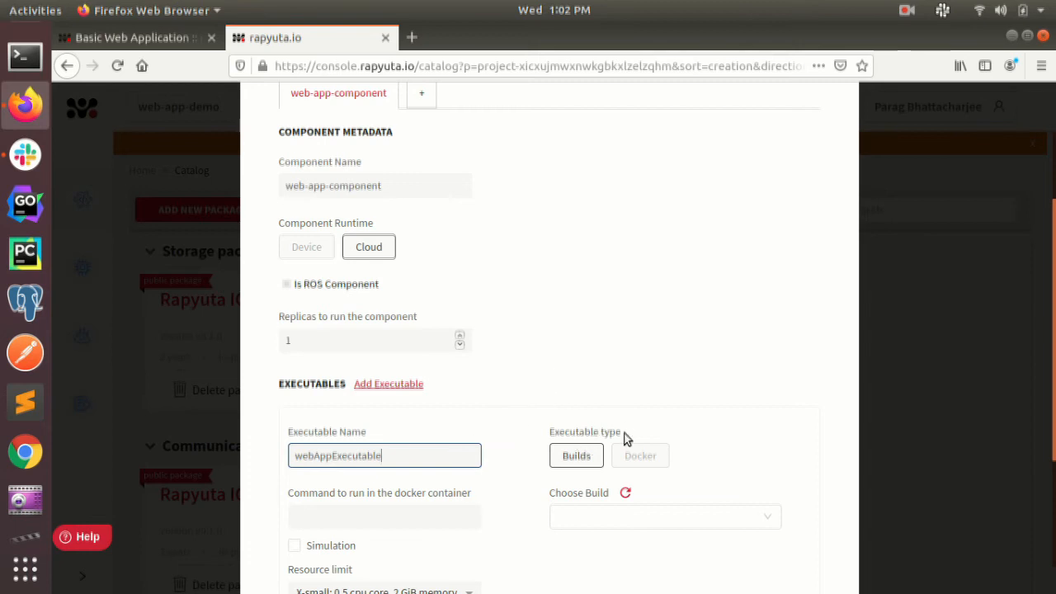
# Keep Builds as the executable type and choose web-app-build as the executable's build
pyautogui.moveTo(625, 439); pyautogui.dragTo(547, 436)
pyautogui.click(574, 515)
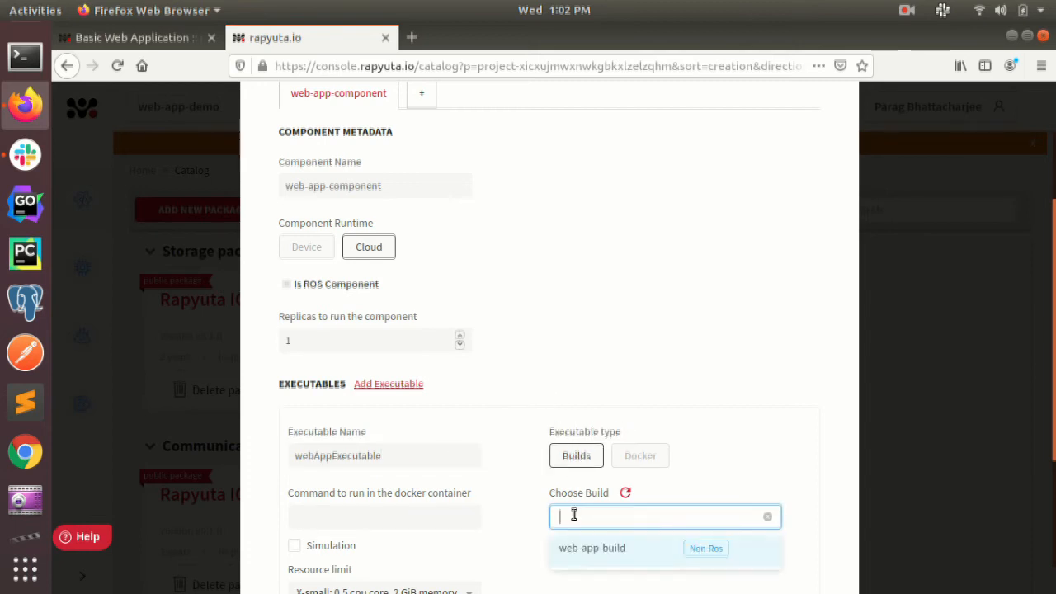
pyautogui.scroll(-2, 578, 512)
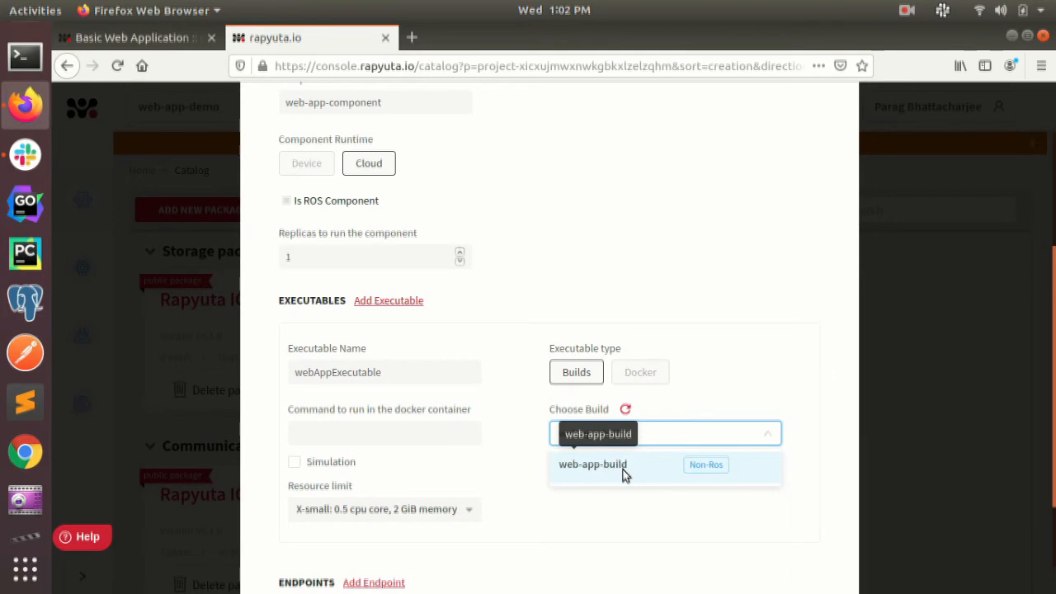
pyautogui.click(593, 464)
# Add a network endpoint to the component and name it web_app_endpoint
pyautogui.scroll(-3, 586, 458)
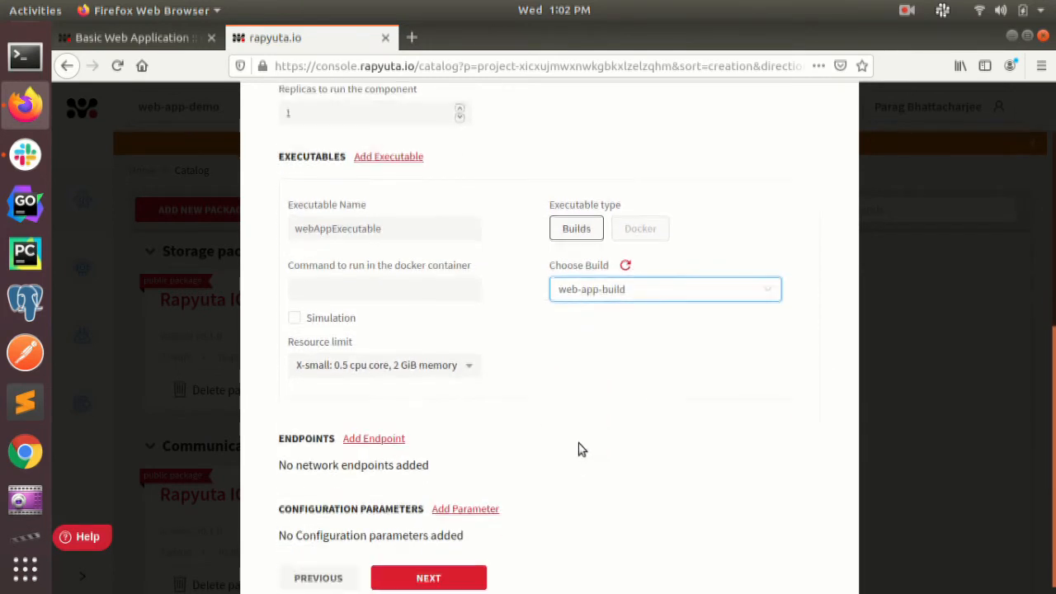
pyautogui.moveTo(281, 427); pyautogui.dragTo(369, 434)
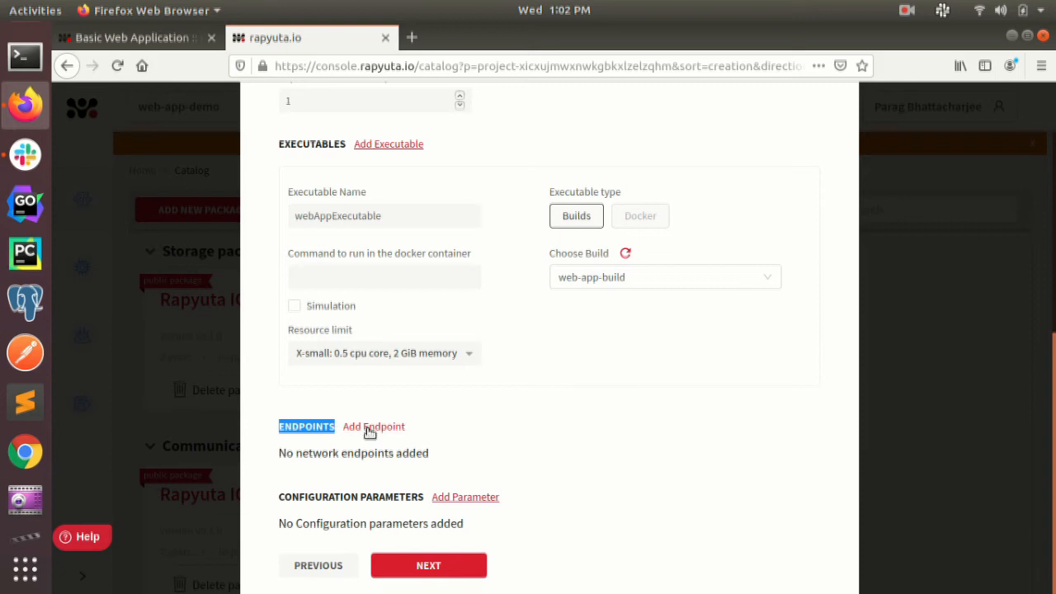
pyautogui.click(369, 433)
pyautogui.scroll(-1, 366, 432)
pyautogui.click(350, 432)
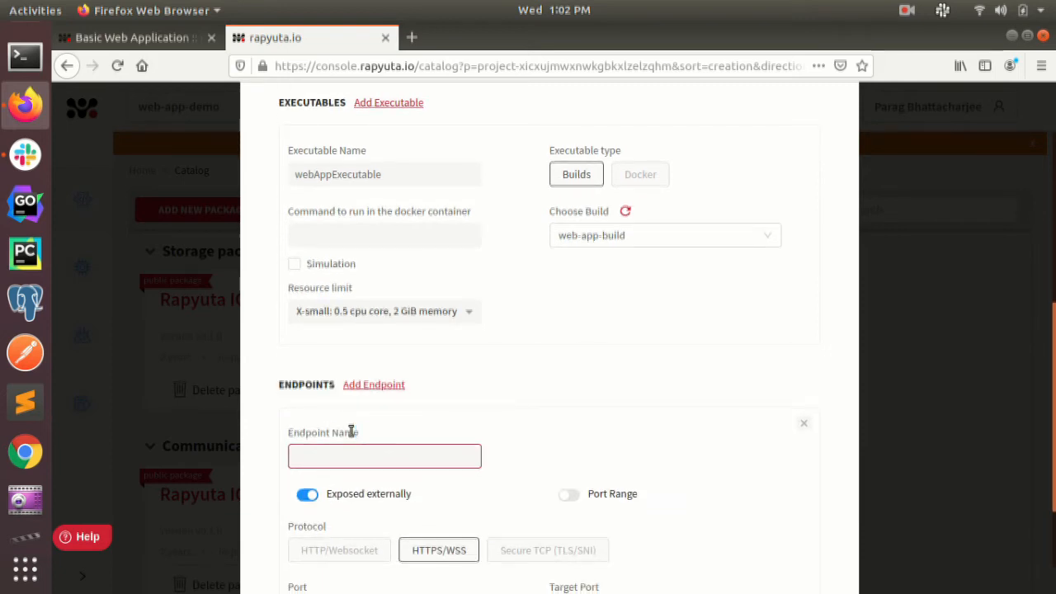
pyautogui.moveTo(350, 432); pyautogui.dragTo(288, 433)
pyautogui.click(316, 455)
pyautogui.write('web_app_endpoint')
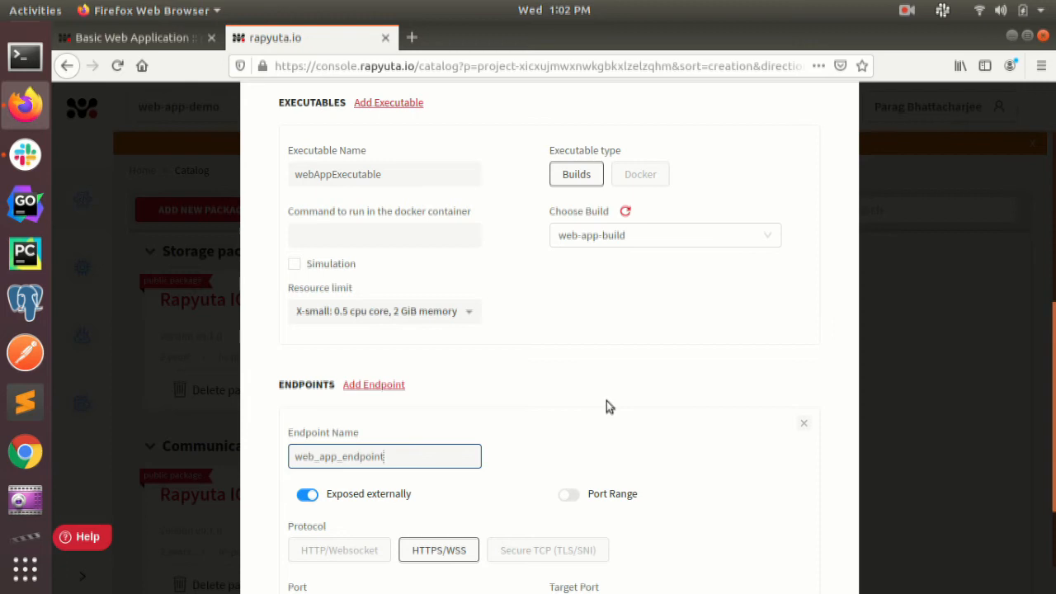
# Keep the endpoint externally exposed over HTTPS/WSS on port 443 and set its target port to 5000
pyautogui.scroll(-4, 607, 404)
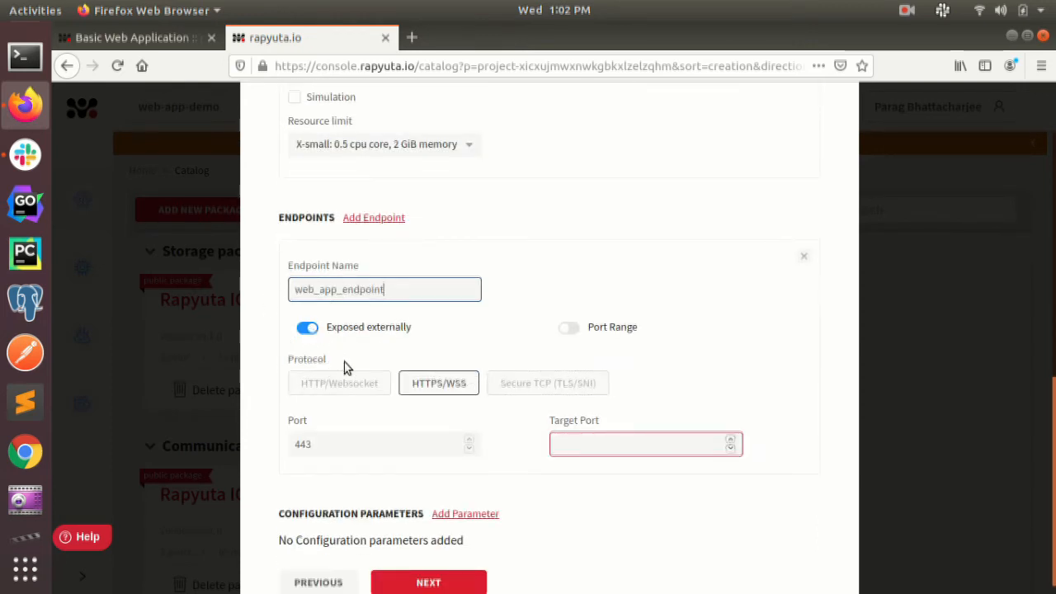
pyautogui.moveTo(330, 359); pyautogui.dragTo(273, 365)
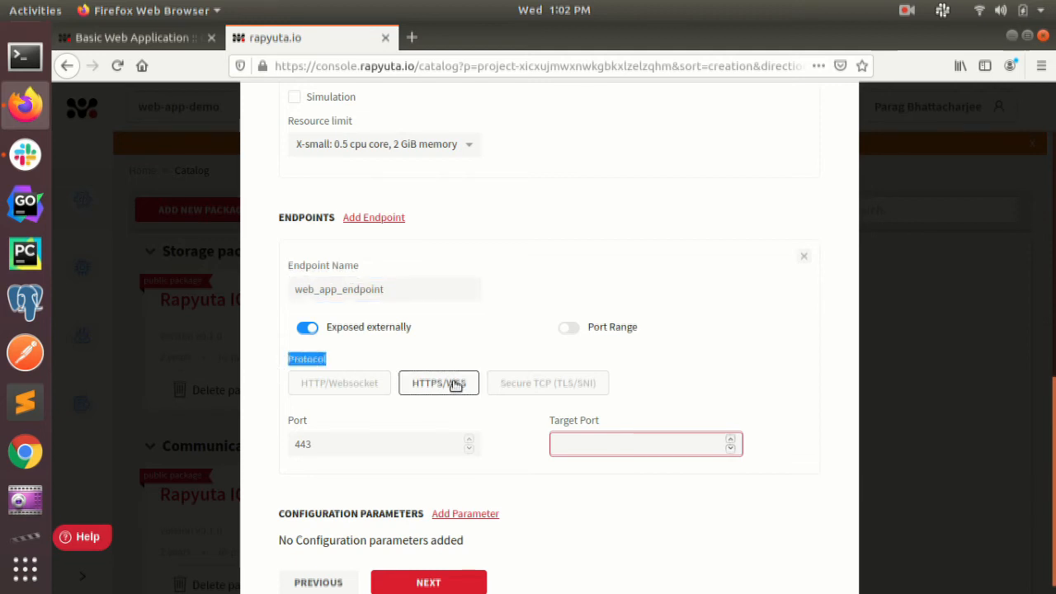
pyautogui.moveTo(310, 421); pyautogui.dragTo(286, 423)
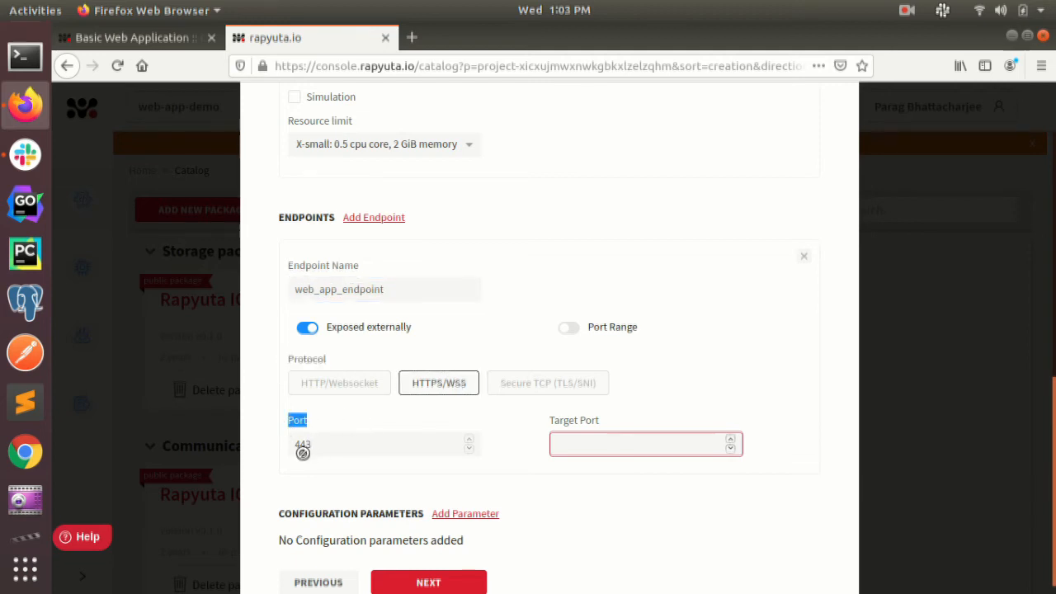
pyautogui.moveTo(608, 427); pyautogui.dragTo(550, 422)
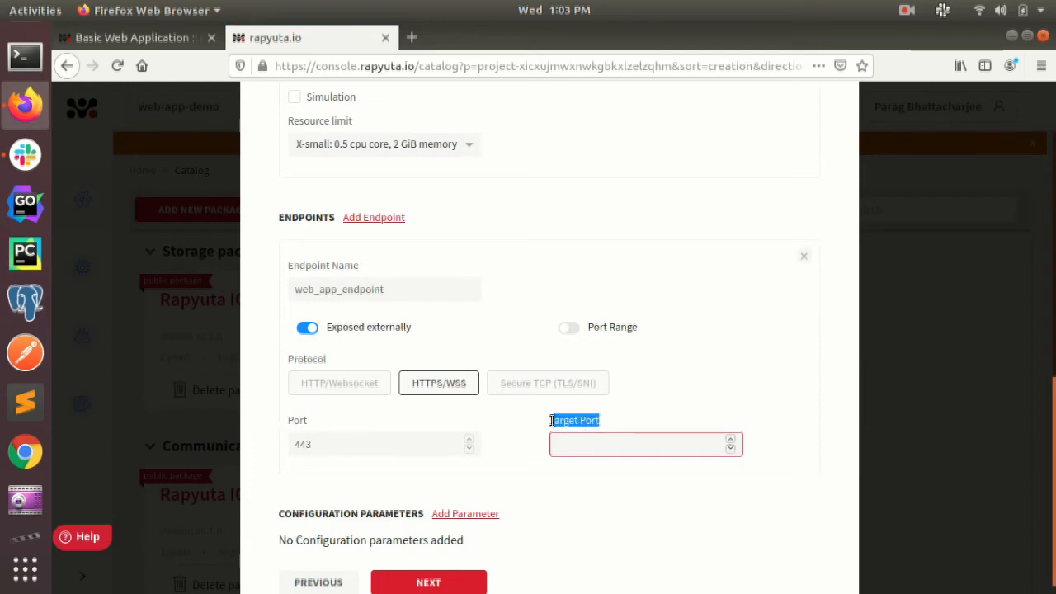
pyautogui.click(590, 438)
pyautogui.write('5000')
# Continue to the additional information and confirm creation of the package without volumes or dependent deployments
pyautogui.scroll(-1, 698, 386)
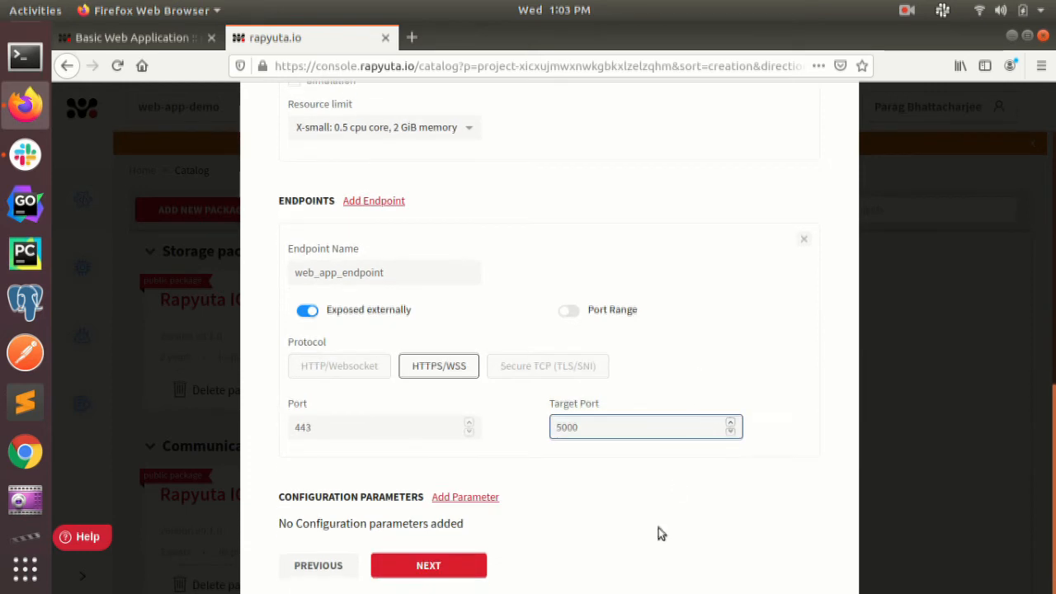
pyautogui.click(430, 567)
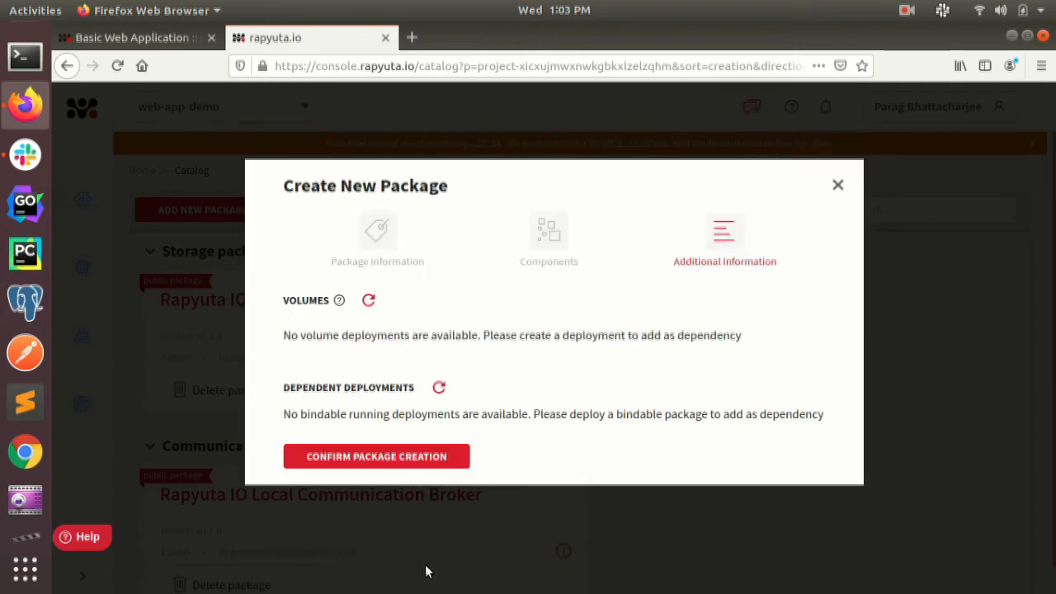
pyautogui.click(426, 459)
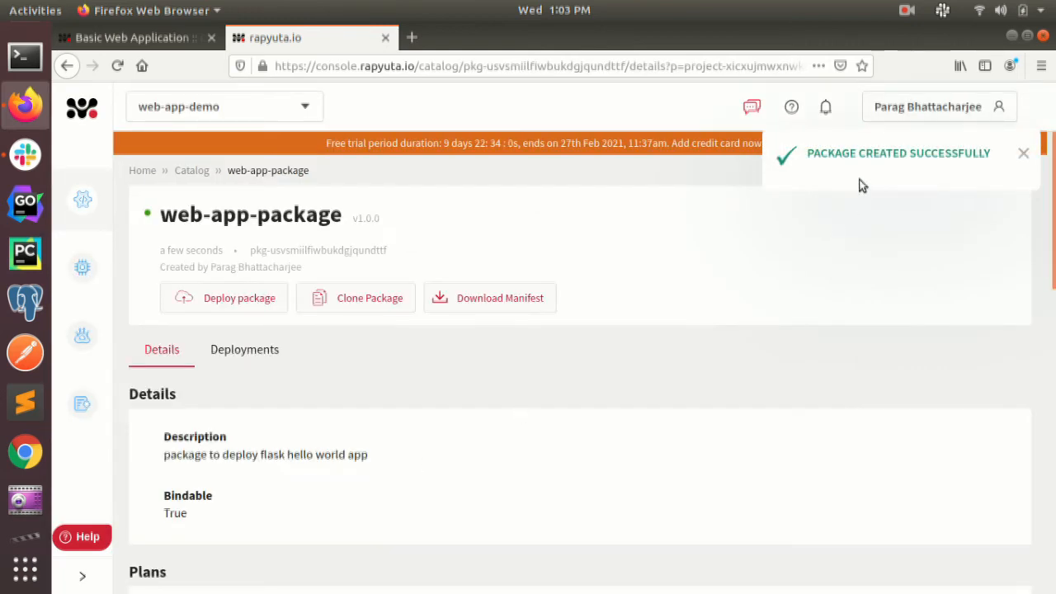
# Check the status of web-app-build in the project's list of builds
pyautogui.moveTo(86, 201)
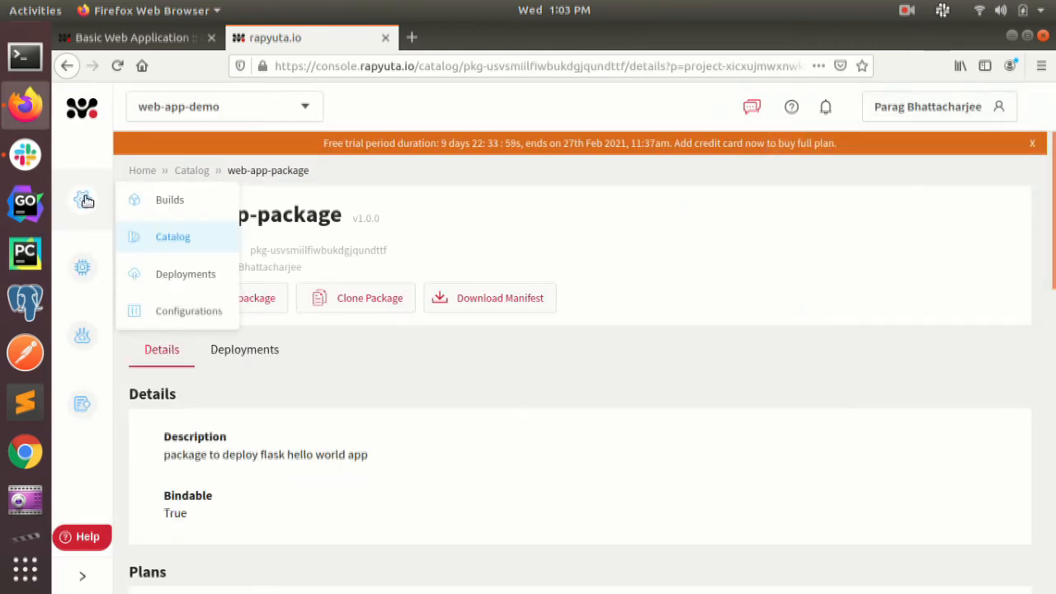
pyautogui.click(162, 202)
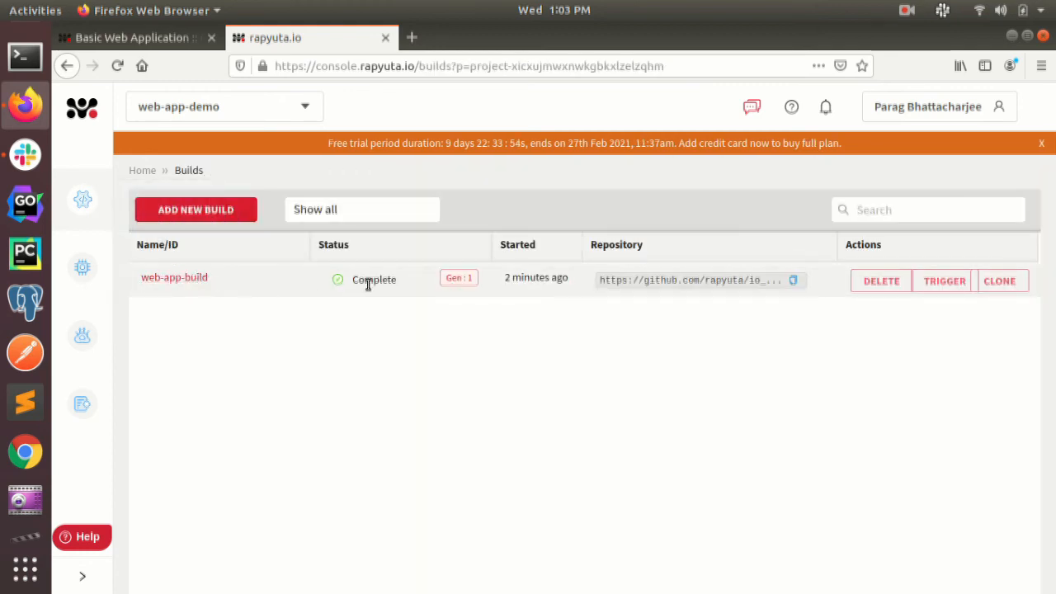
pyautogui.moveTo(399, 279); pyautogui.dragTo(350, 281)
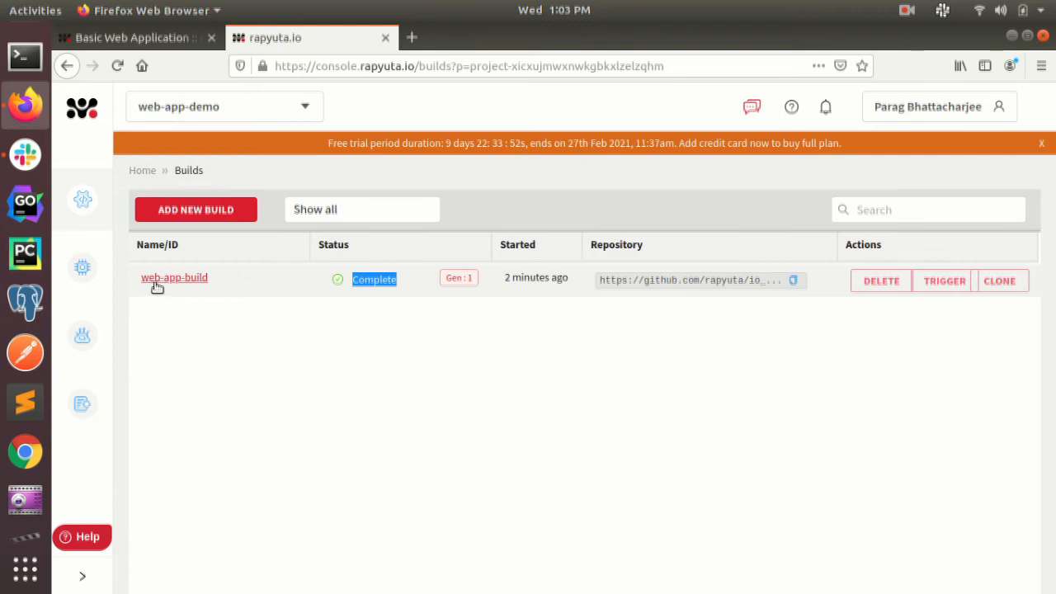
# Go back to the Catalog and open web-app-package under the default packages
pyautogui.moveTo(82, 199)
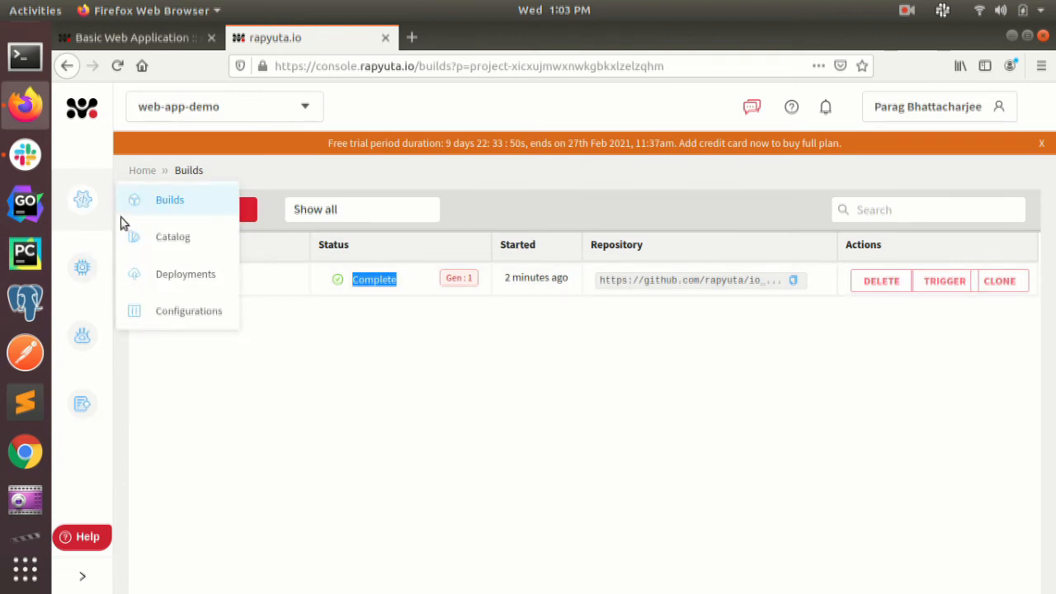
pyautogui.click(165, 256)
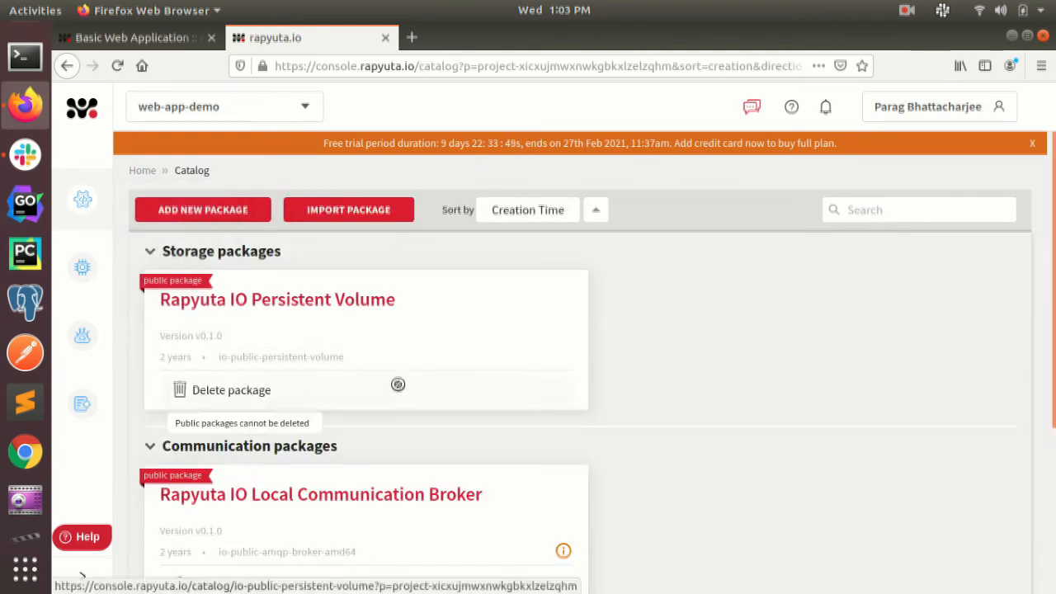
pyautogui.scroll(-2, 396, 386)
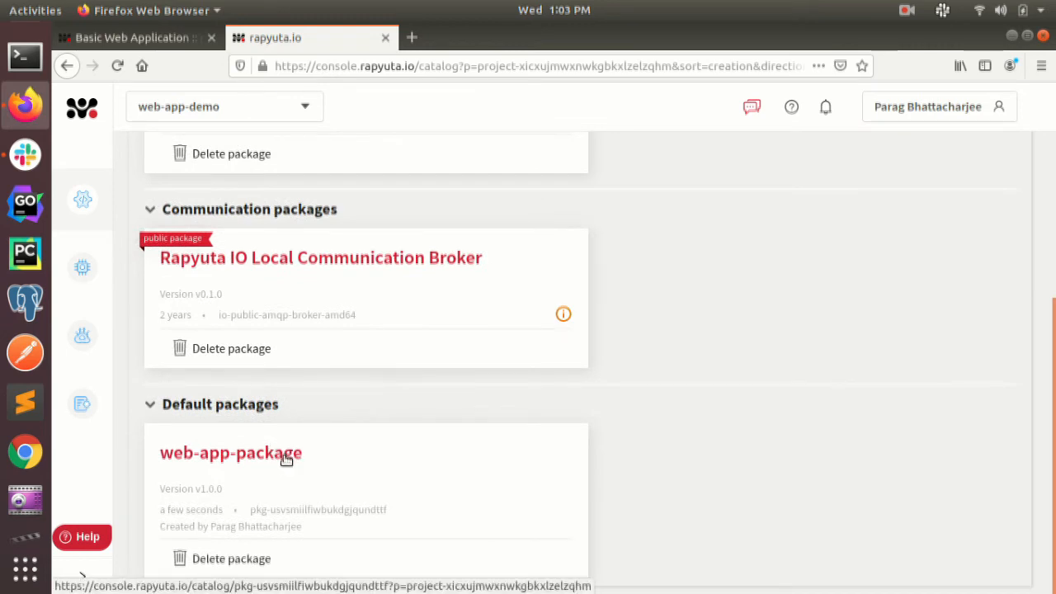
pyautogui.click(280, 456)
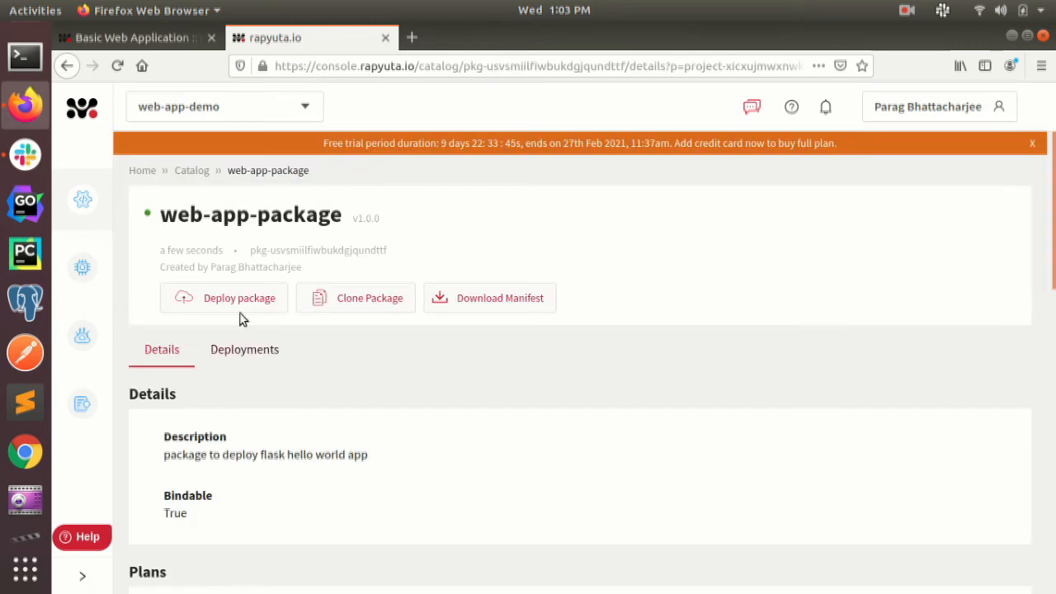
# Deploy the package under the name web-app-deployment, without labels or static routes
pyautogui.click(239, 298)
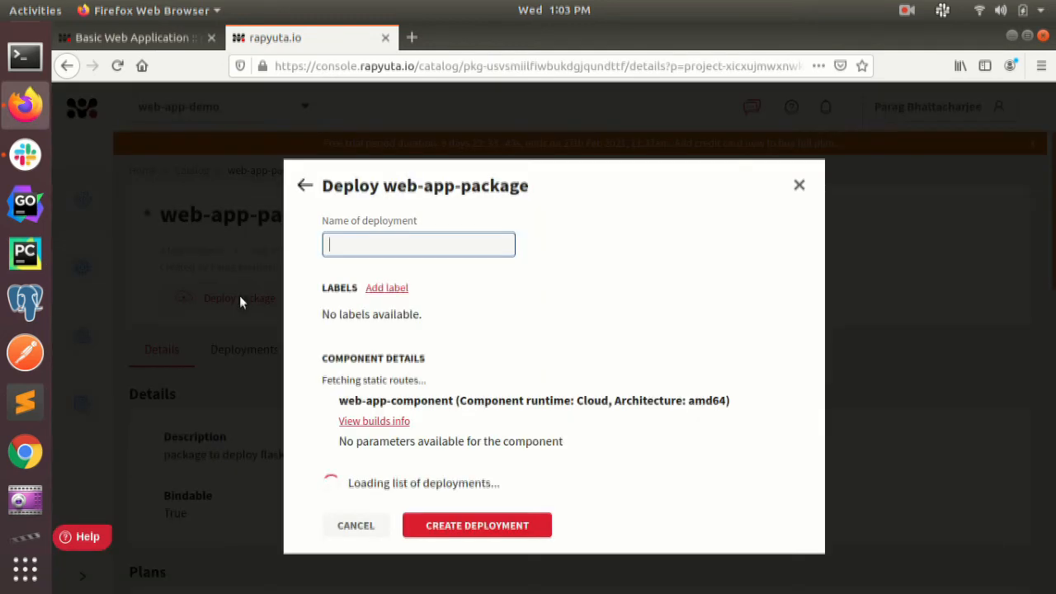
pyautogui.write('we')
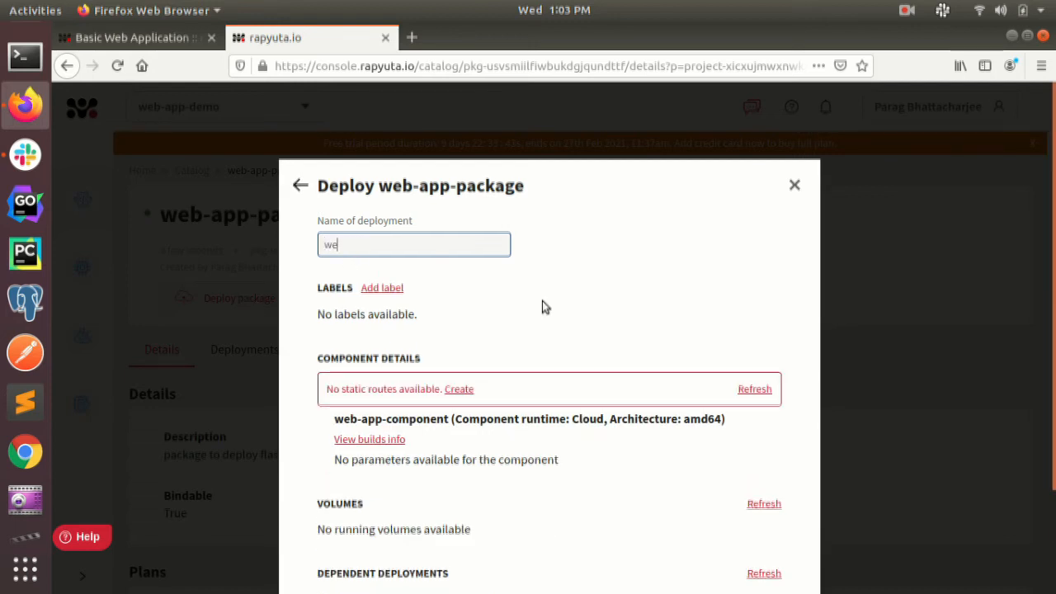
pyautogui.write('b-app-deployment')
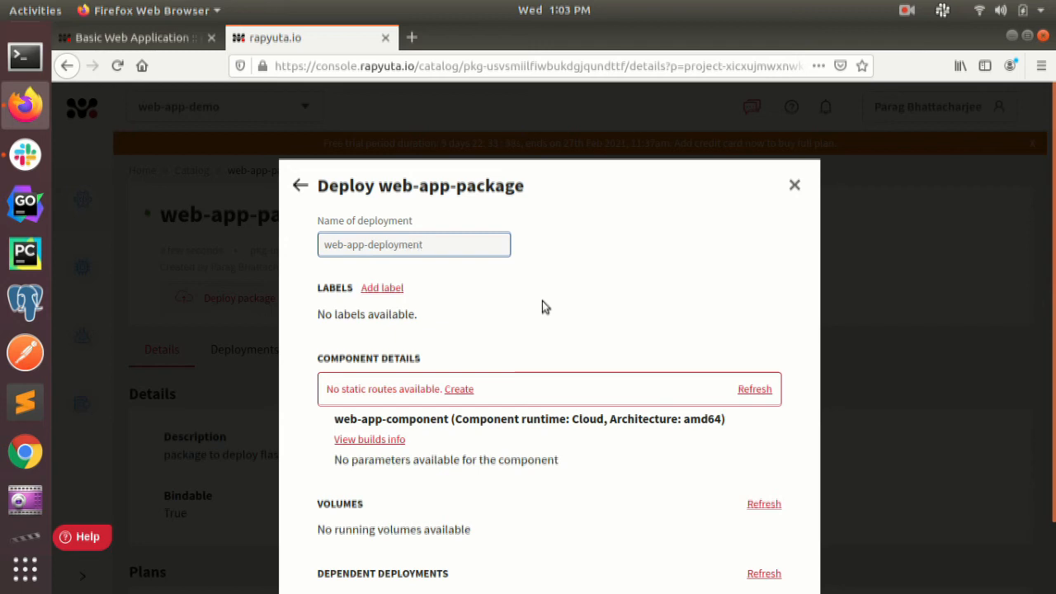
pyautogui.moveTo(500, 247); pyautogui.dragTo(307, 246)
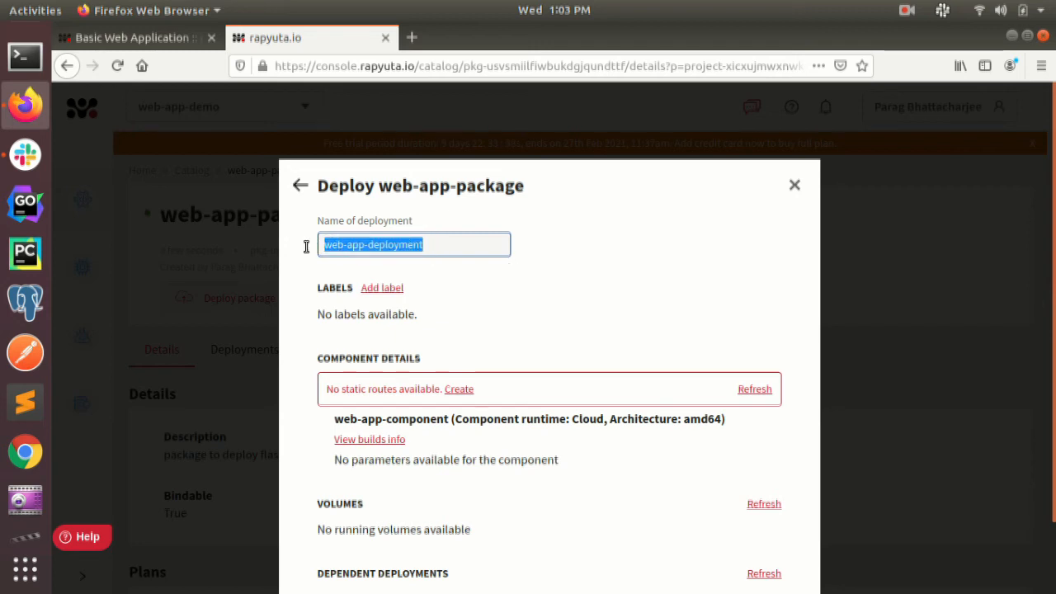
pyautogui.click(535, 279)
pyautogui.scroll(-5, 647, 309)
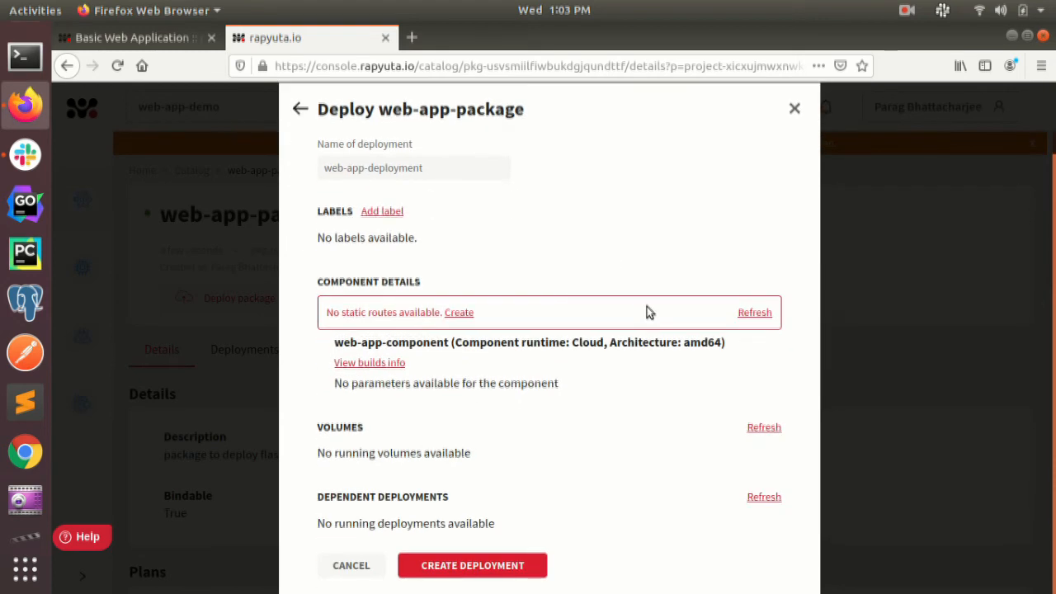
pyautogui.click(501, 567)
pyautogui.click(506, 434)
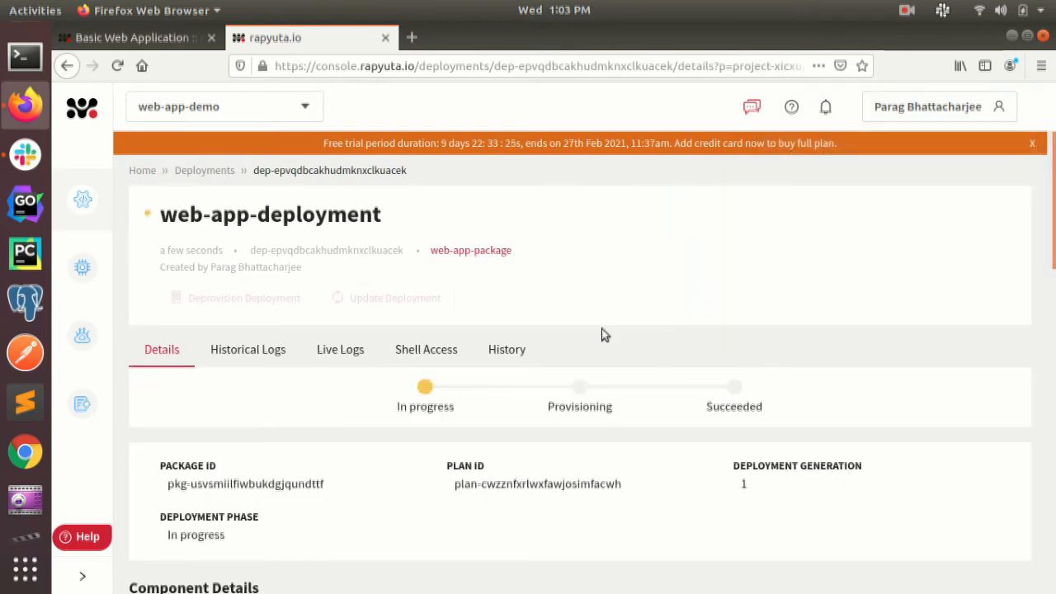
# Examine the new deployment's progress phases, status and deployment diagram on its details page
pyautogui.scroll(-1, 357, 402)
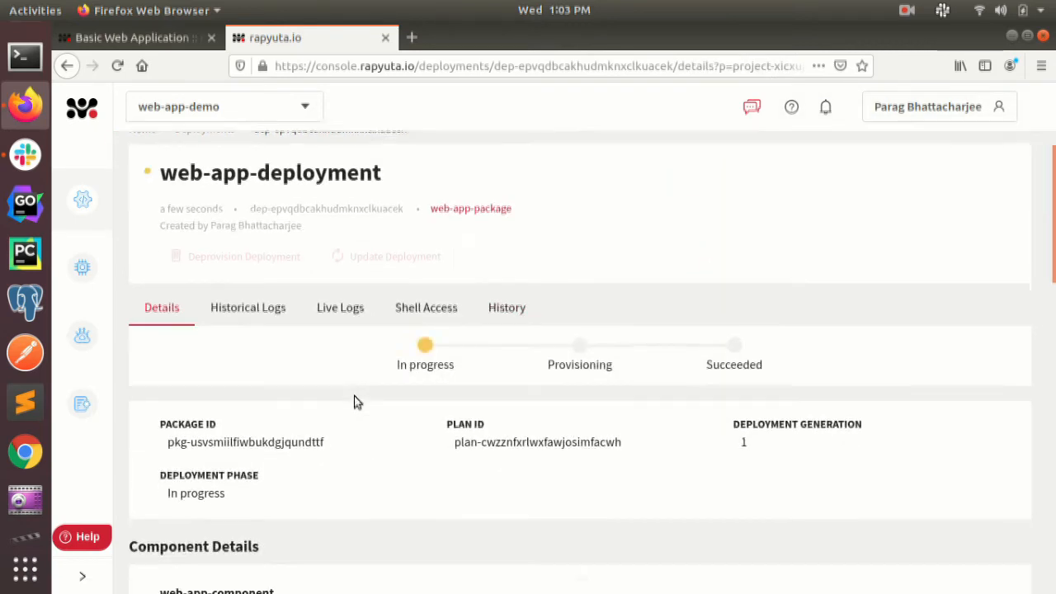
pyautogui.scroll(-1, 357, 402)
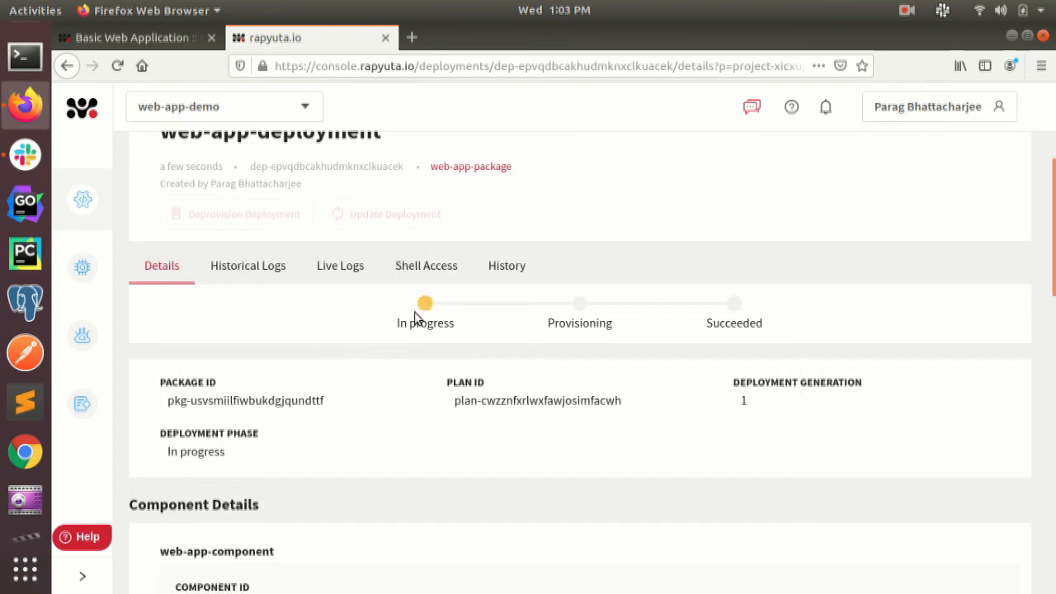
pyautogui.moveTo(386, 323); pyautogui.dragTo(459, 329)
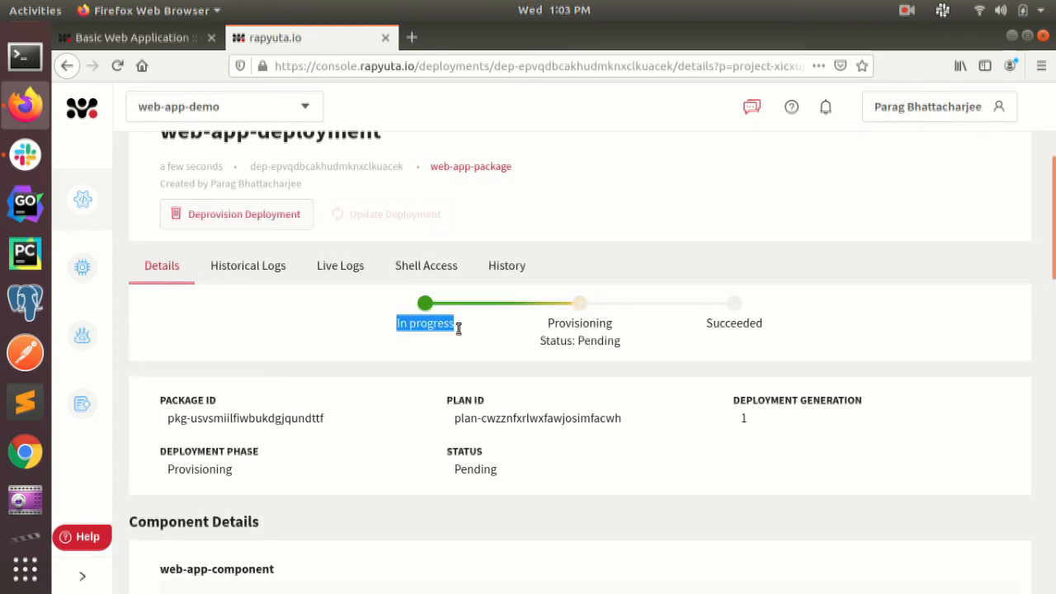
pyautogui.moveTo(540, 322); pyautogui.dragTo(635, 353)
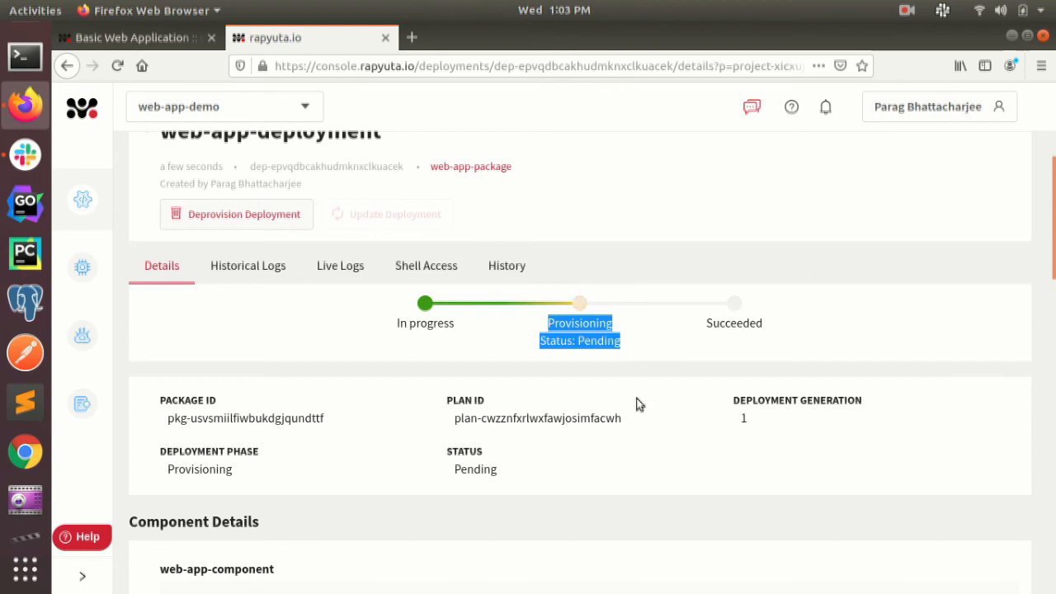
pyautogui.scroll(-10, 638, 403)
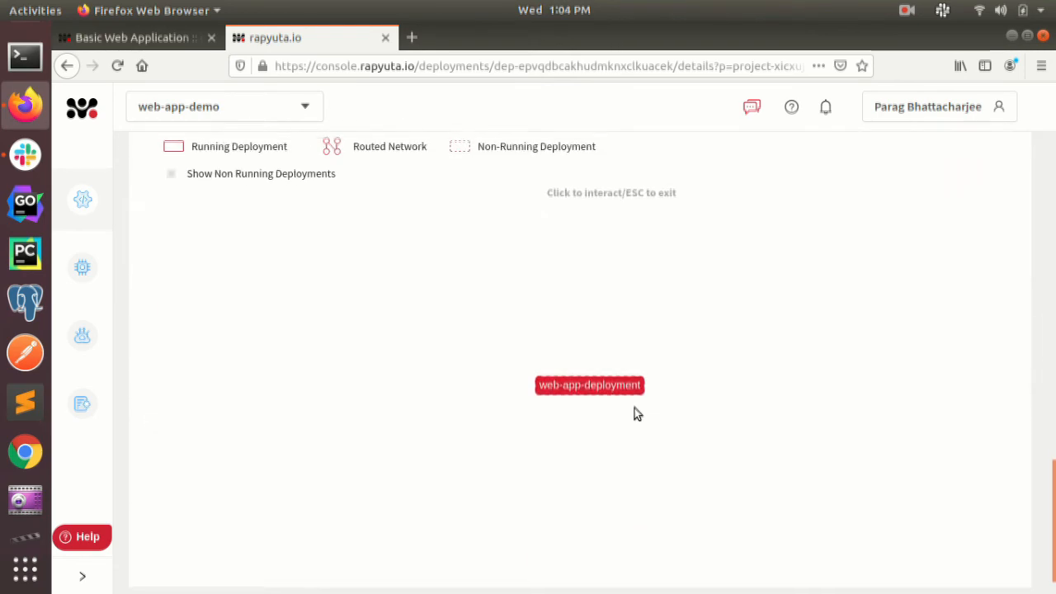
pyautogui.scroll(8, 575, 394)
pyautogui.scroll(10, 578, 402)
pyautogui.click(681, 417)
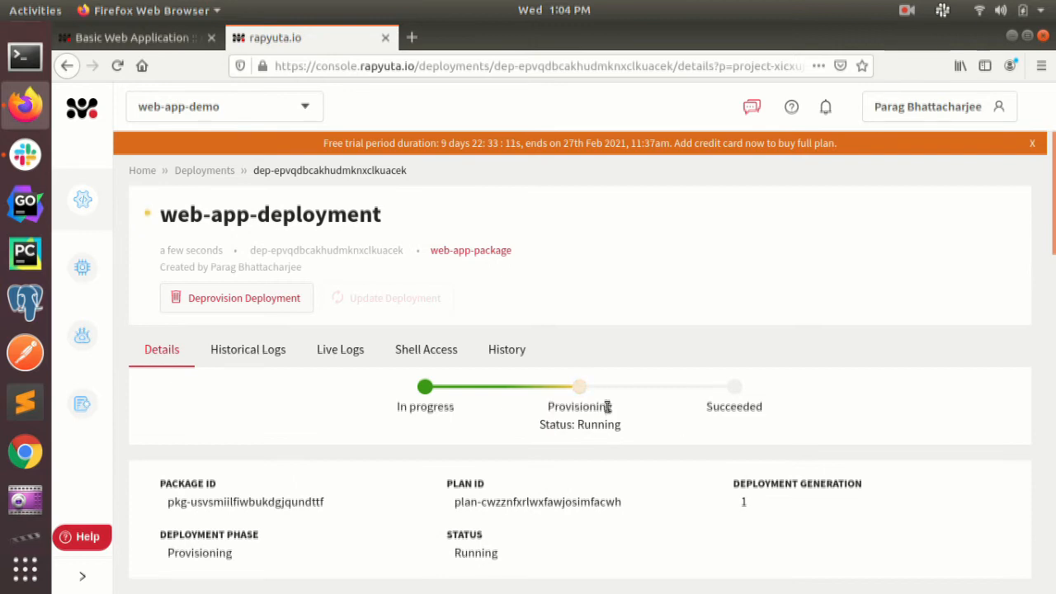
# Review the Basic Web Application walkthrough in the rapyuta.io documentation, from its title through the package creation instructions
pyautogui.click(149, 38)
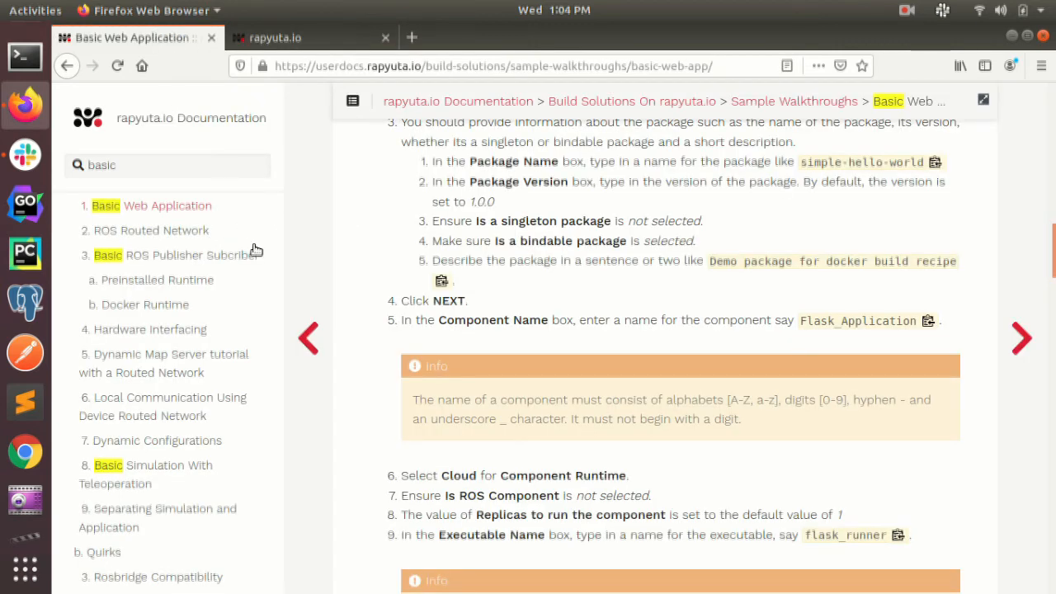
pyautogui.scroll(10, 618, 322)
pyautogui.scroll(5, 631, 306)
pyautogui.moveTo(441, 202); pyautogui.dragTo(925, 208)
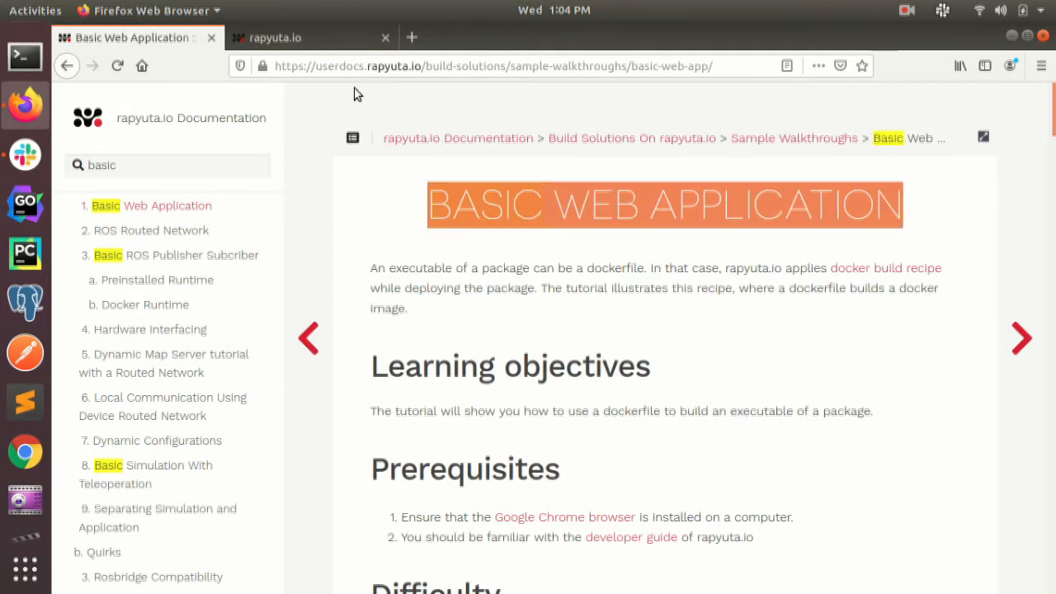
pyautogui.scroll(-10, 582, 433)
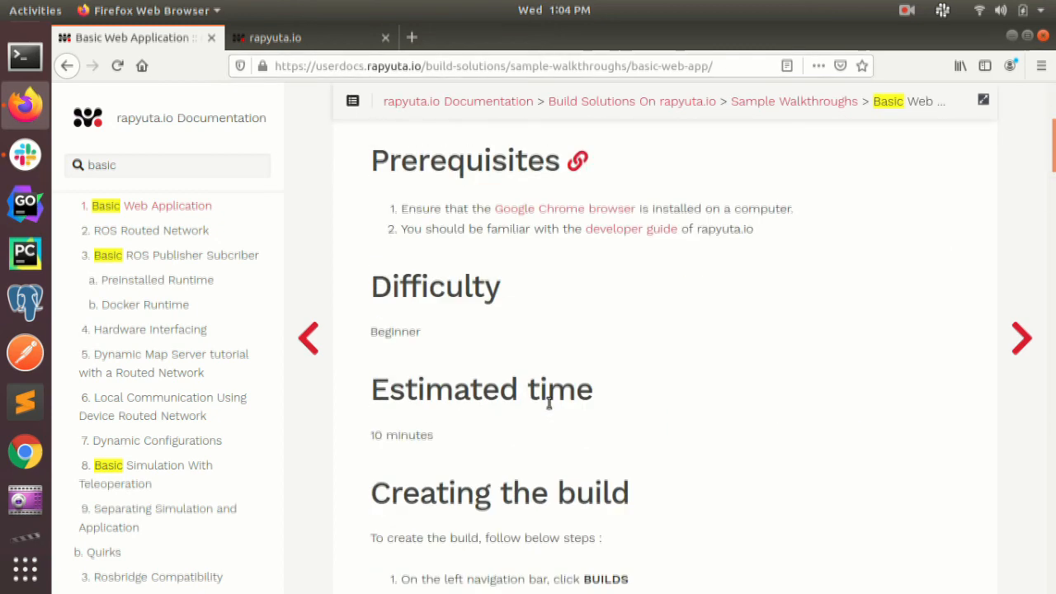
pyautogui.scroll(-15, 583, 435)
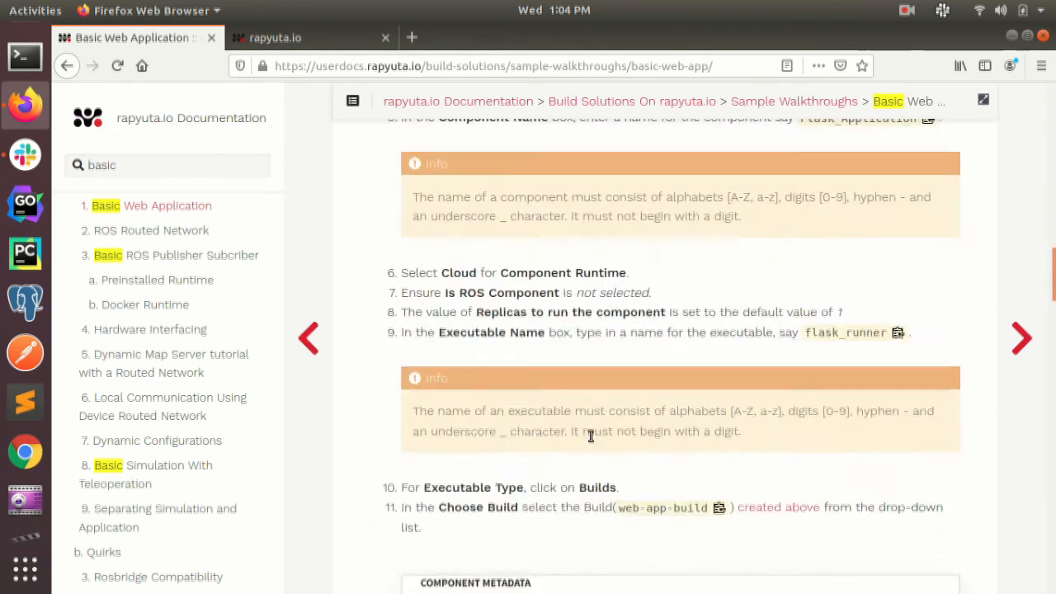
# Return to web-app-deployment's details, check its deployment status and copy the web_app_endpoint URL from its network endpoints
pyautogui.click(322, 38)
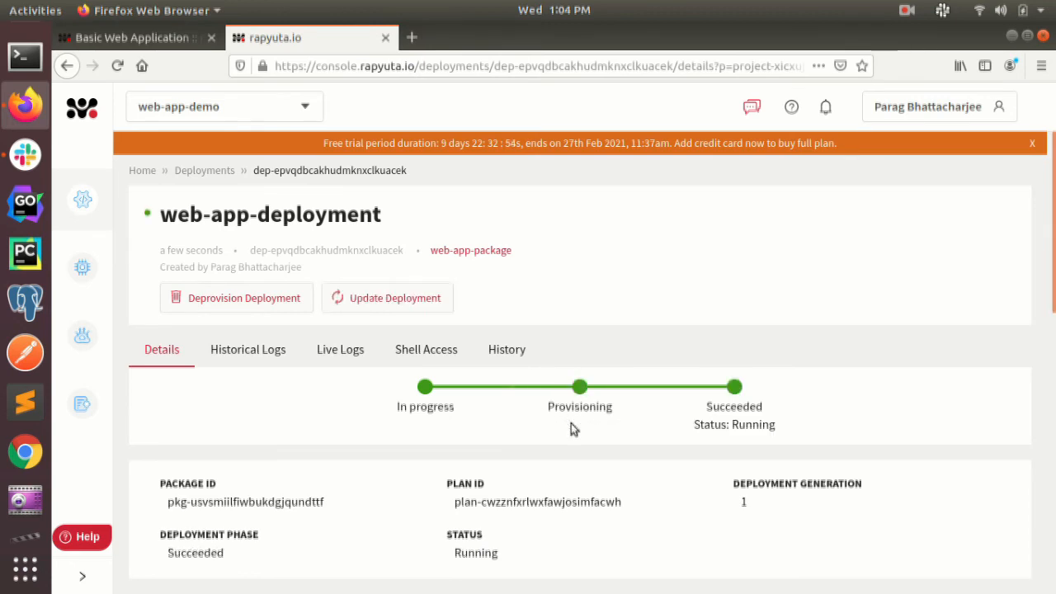
pyautogui.moveTo(706, 403); pyautogui.dragTo(782, 434)
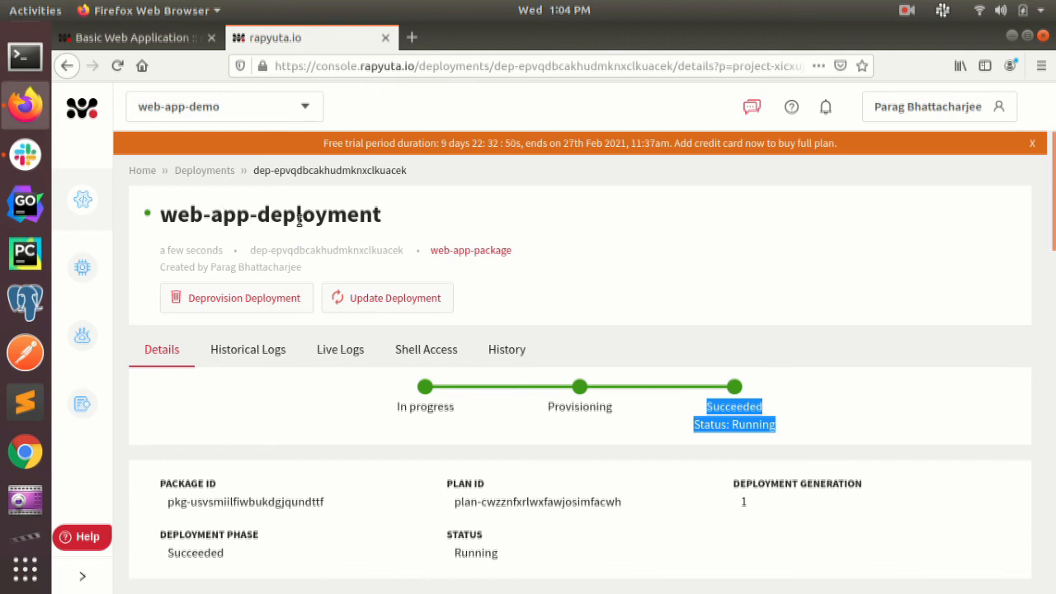
pyautogui.scroll(-5, 781, 365)
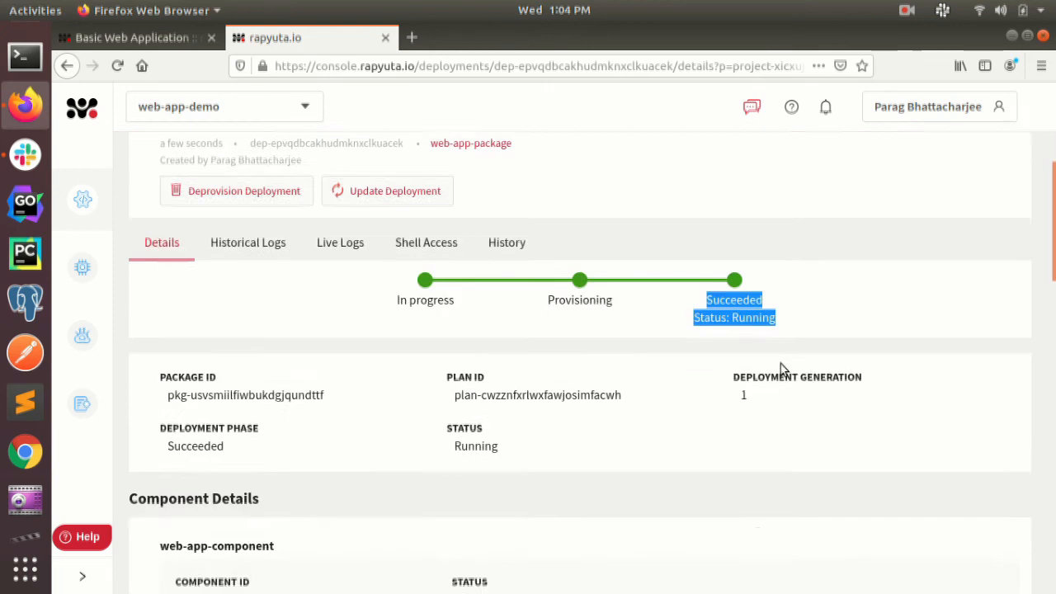
pyautogui.scroll(-4, 774, 382)
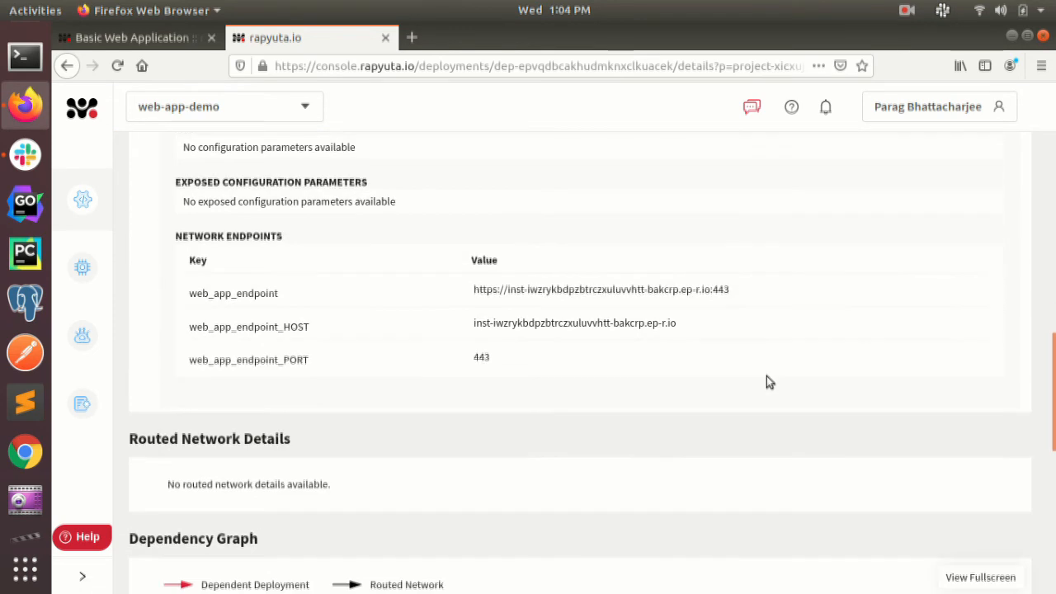
pyautogui.tripleClick(220, 233)
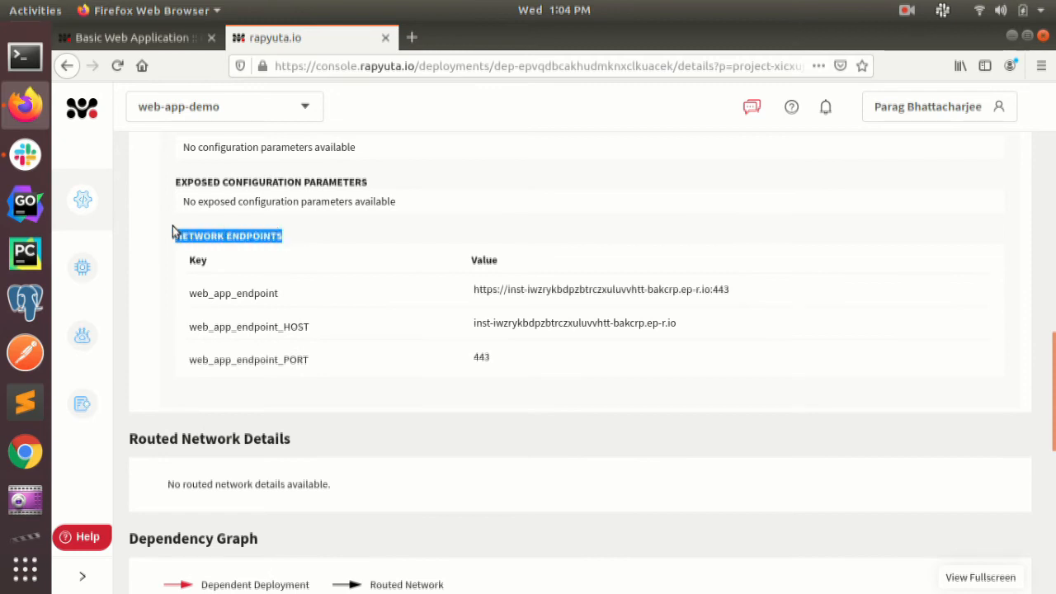
pyautogui.moveTo(183, 299); pyautogui.dragTo(237, 301)
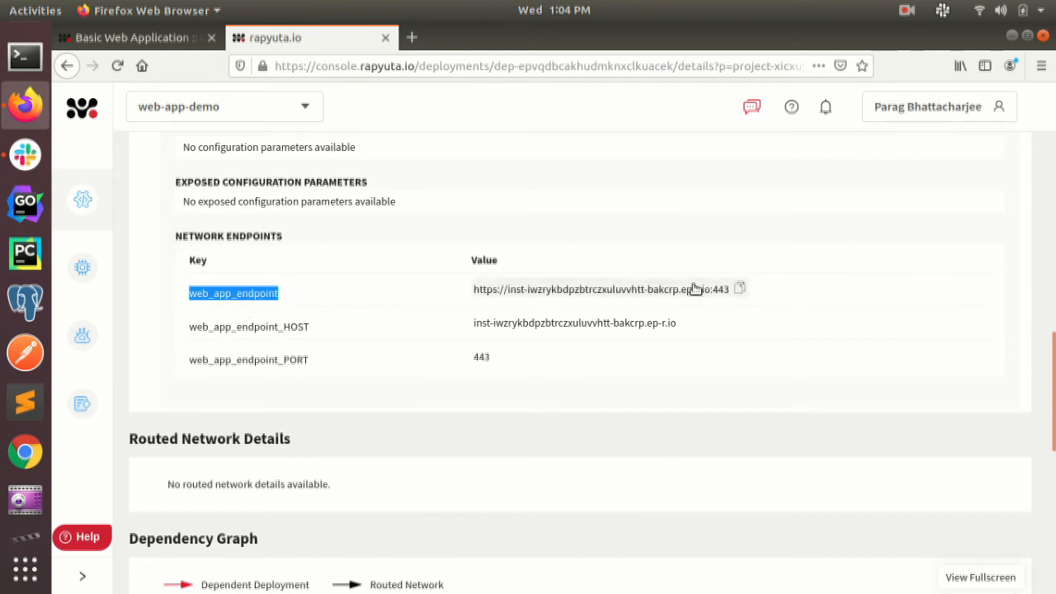
pyautogui.click(742, 291)
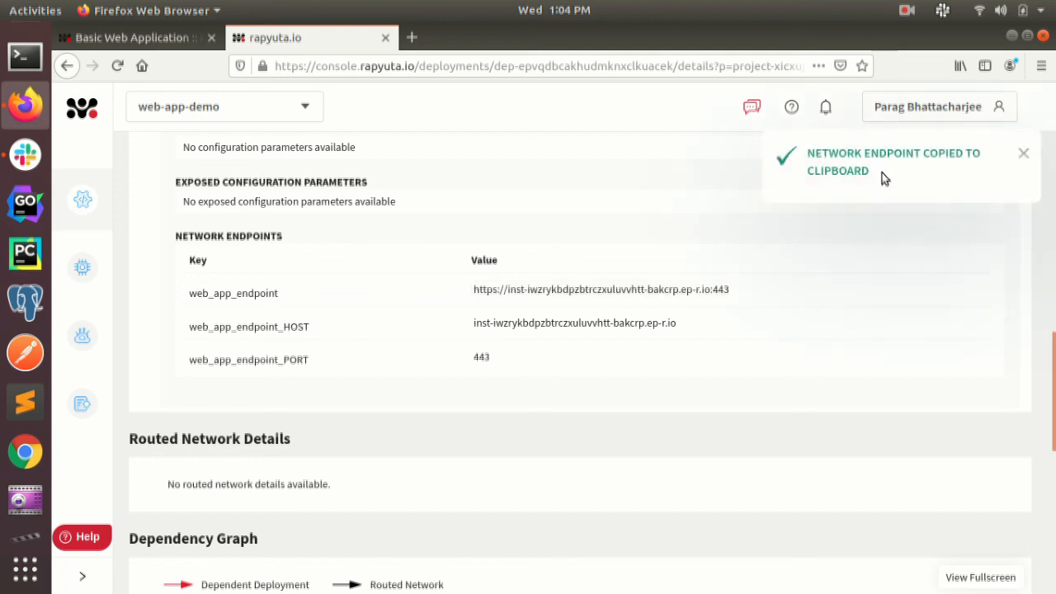
# Open the copied web_app_endpoint URL in a new browser tab and check the text served by the app
pyautogui.click(411, 37)
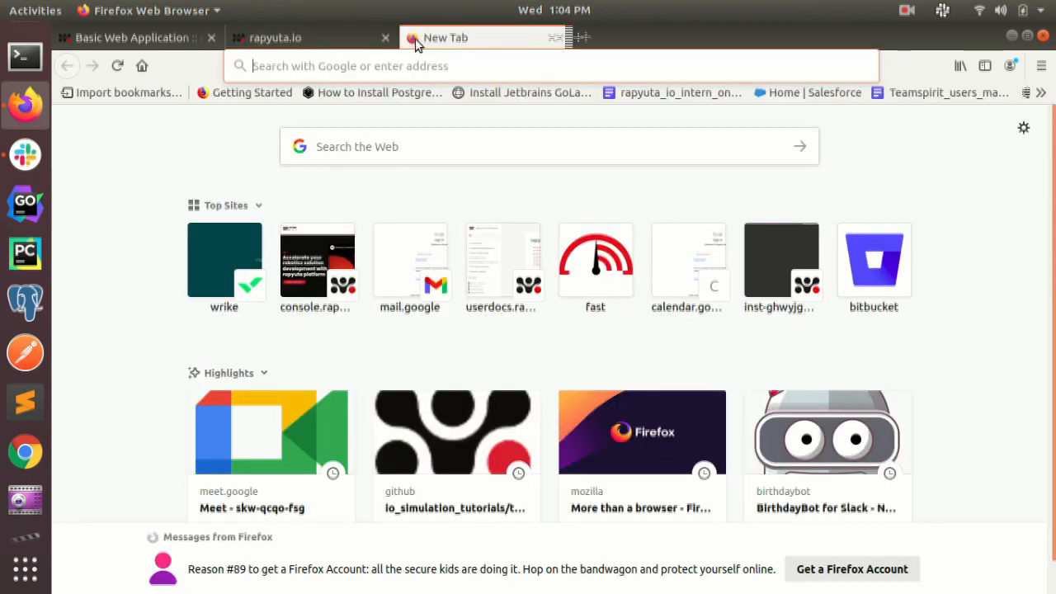
pyautogui.rightClick(352, 65)
pyautogui.click(373, 135)
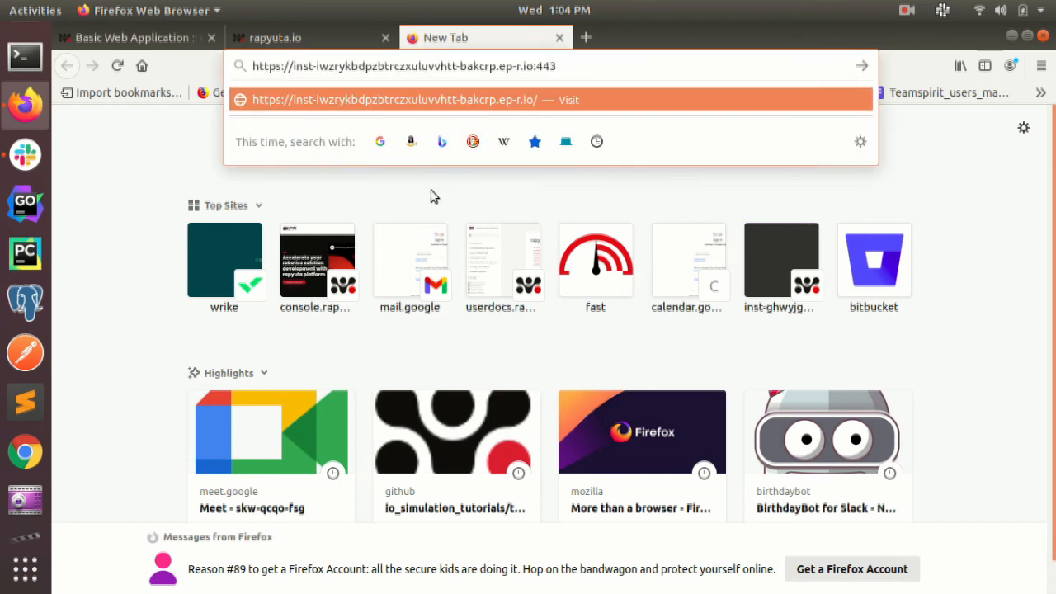
pyautogui.press('Return')
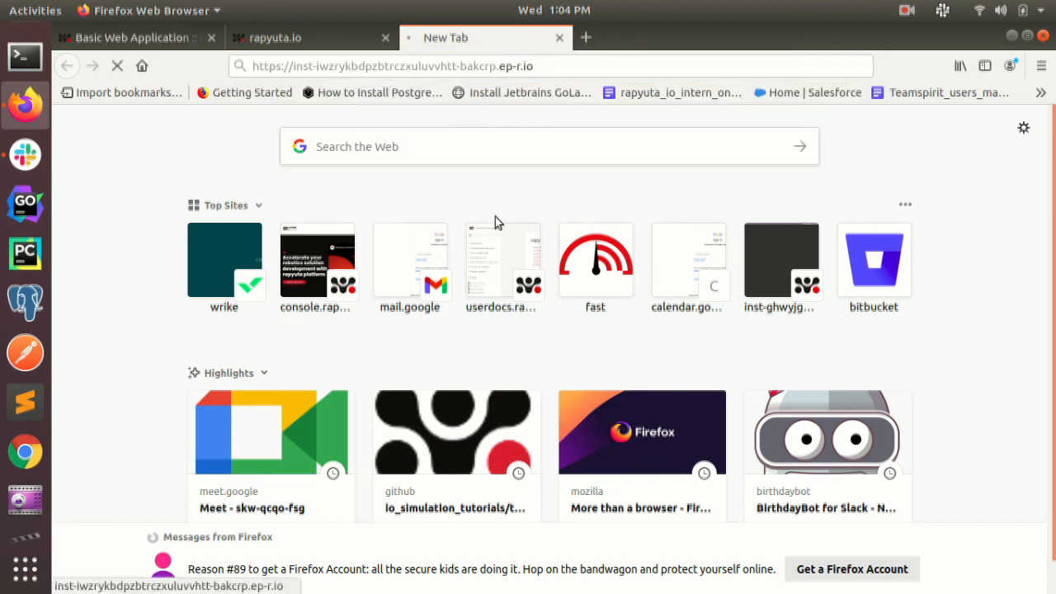
pyautogui.moveTo(198, 98); pyautogui.dragTo(56, 102)
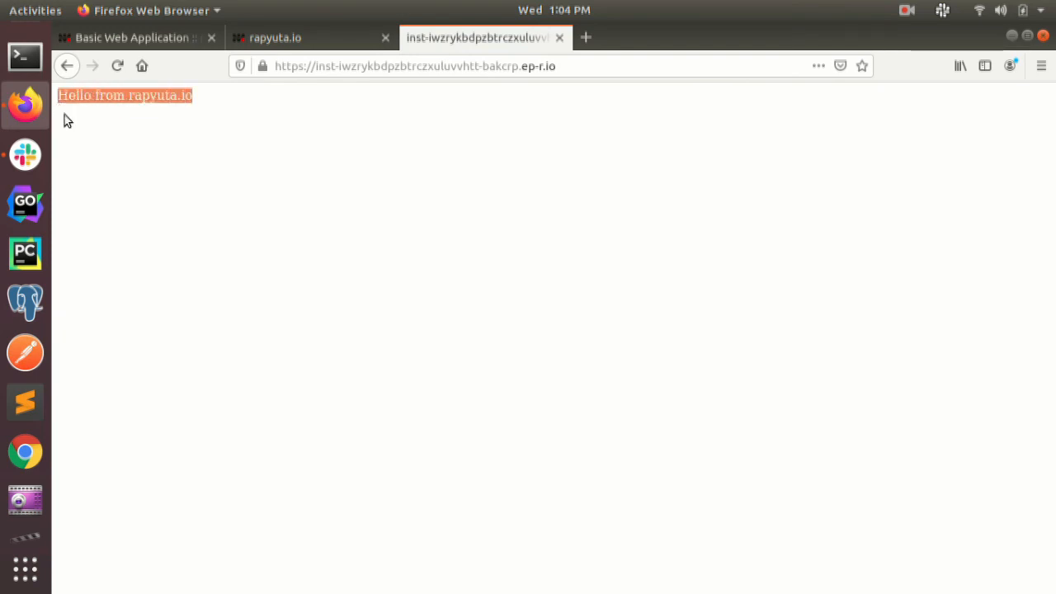
pyautogui.click(185, 175)
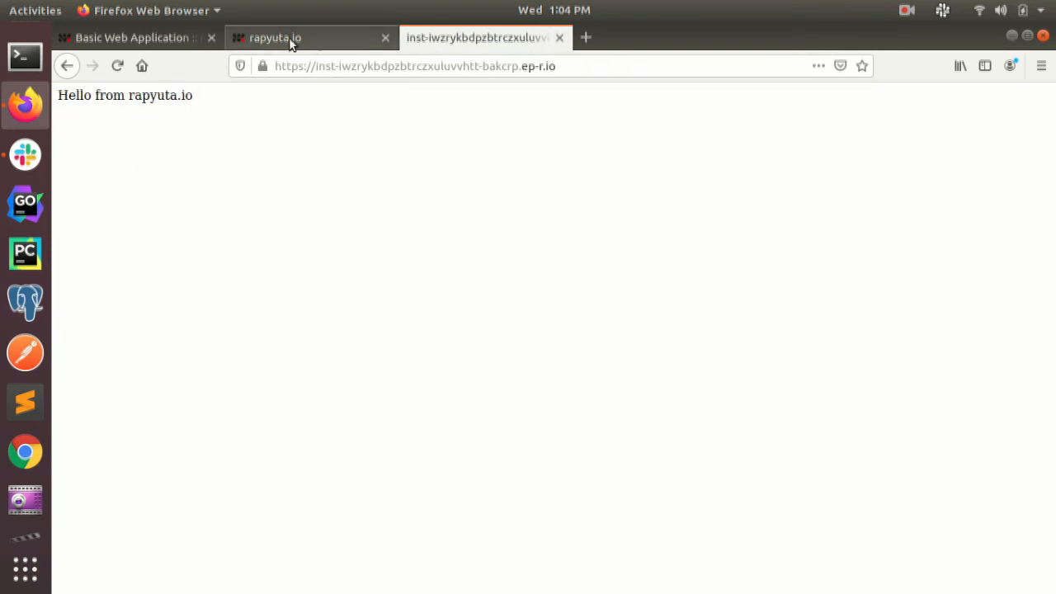
# Go back to the web-app-deployment details page and look over it once more
pyautogui.click(259, 40)
pyautogui.scroll(-5, 407, 337)
pyautogui.scroll(10, 406, 378)
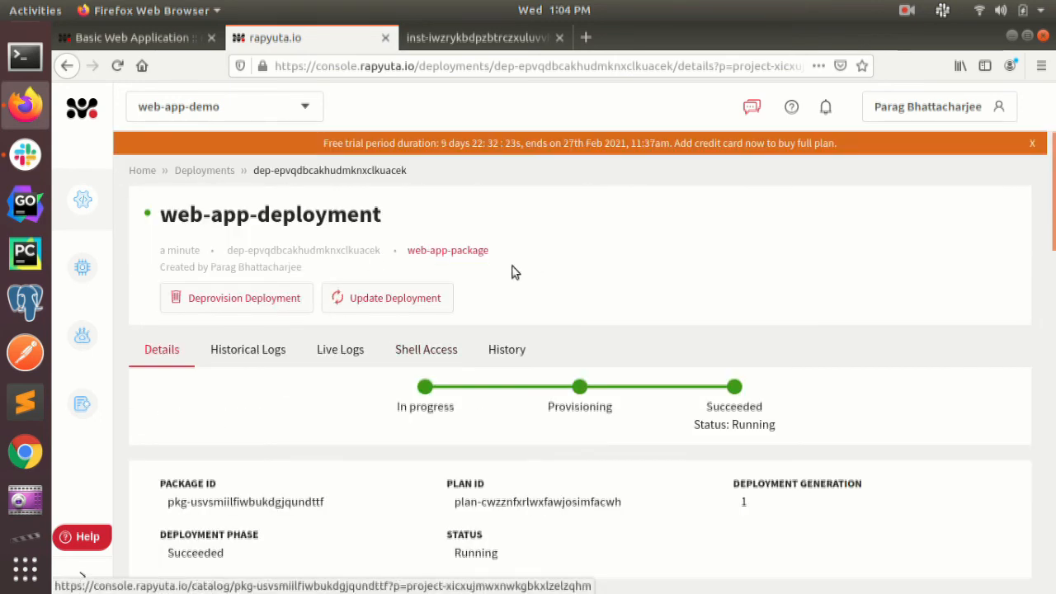
pyautogui.click(907, 10)
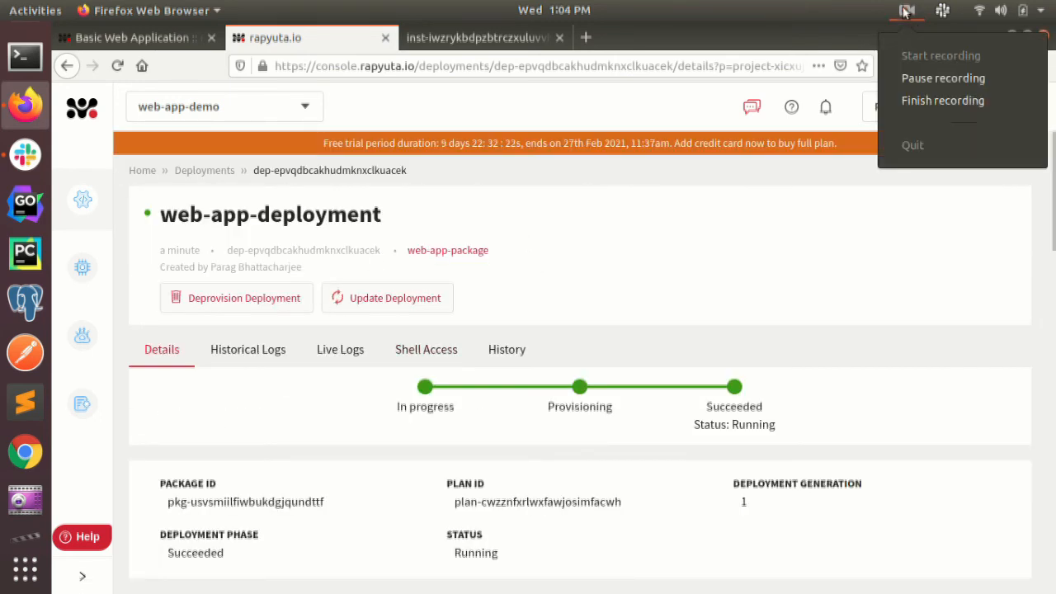
pyautogui.click(911, 101)
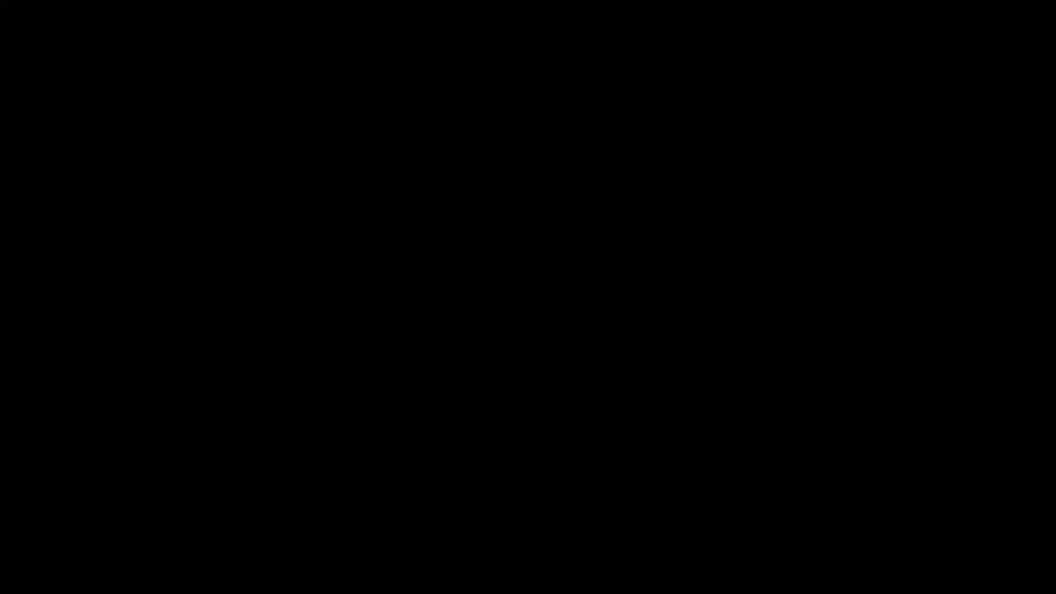